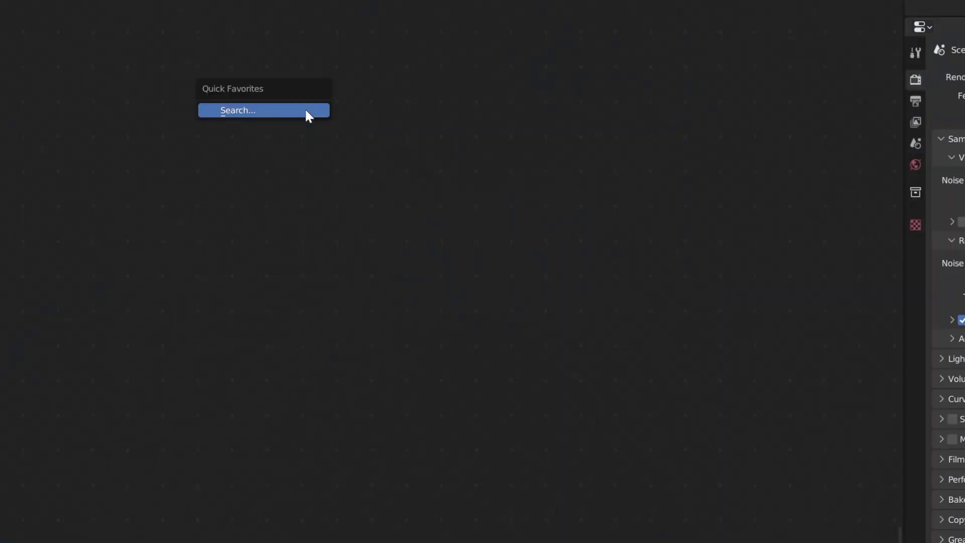
- Search for the Denoise node and add it to the empty compositing node tree
{"action": "left_click", "coordinate": [306, 114]}
{"action": "type", "text": "denoise"}
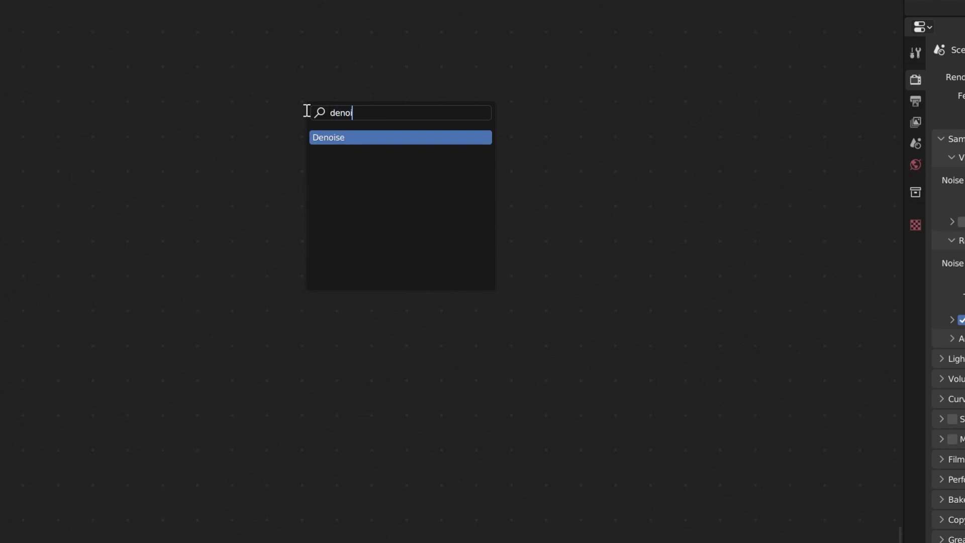
{"action": "key", "text": "Return"}
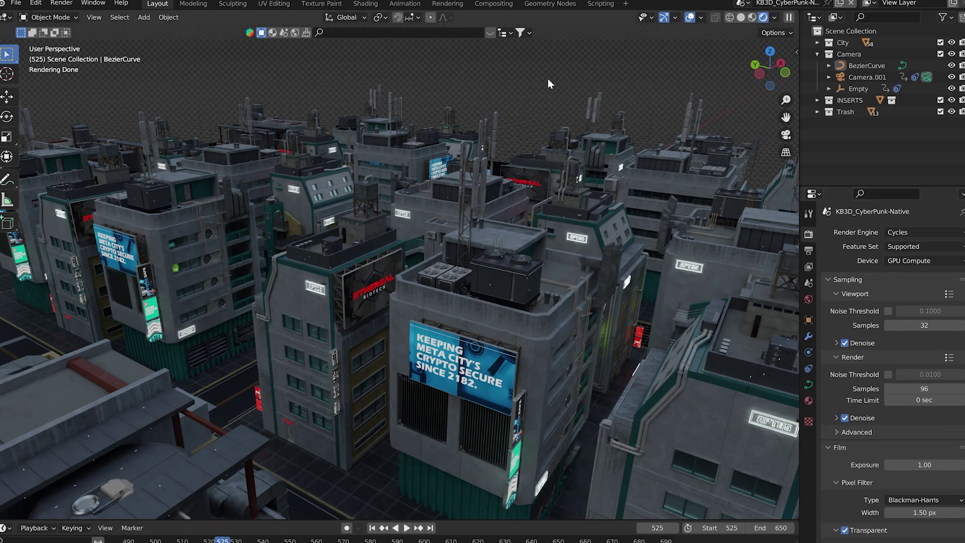
- Switch to the Compositing workspace and enable Use Nodes for the scene
{"action": "left_click", "coordinate": [490, 4]}
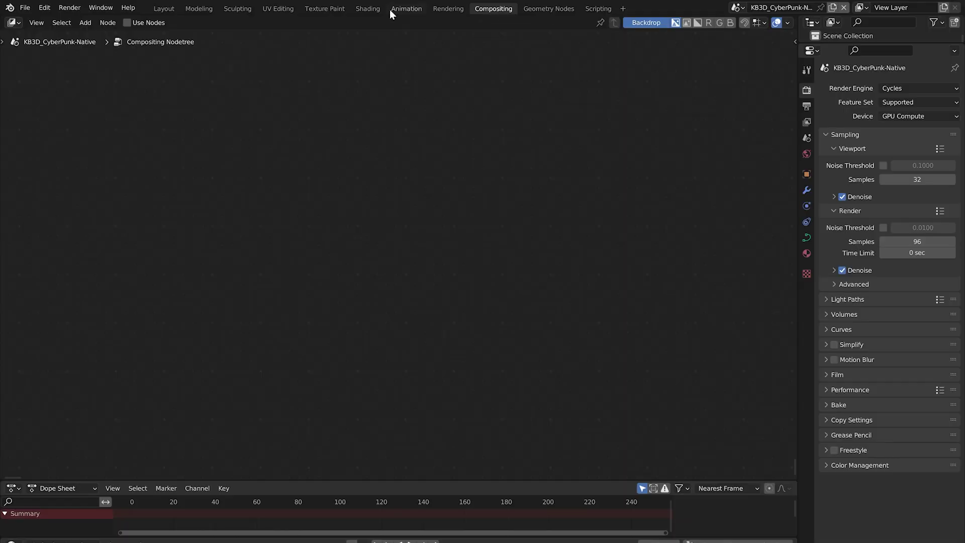
{"action": "left_click", "coordinate": [126, 23]}
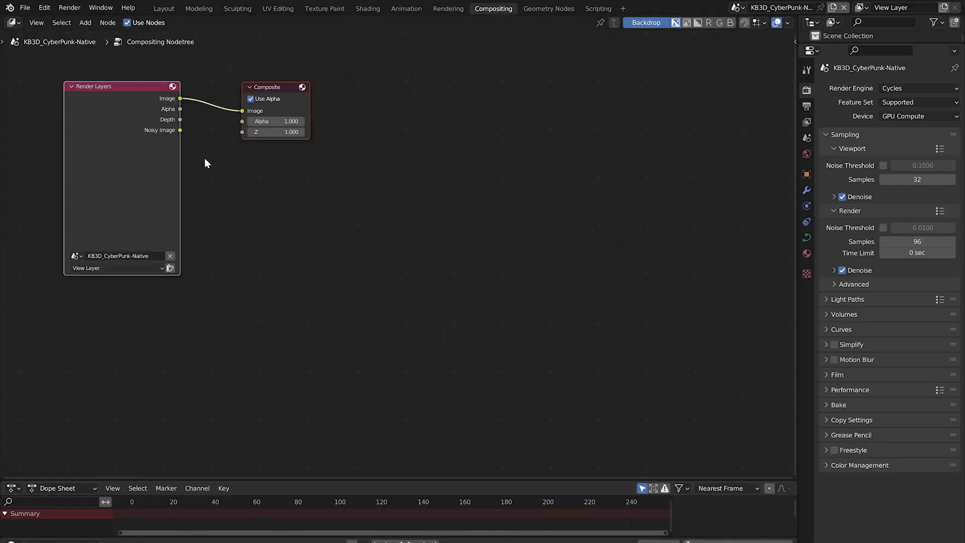
{"action": "middle_click_drag", "start_coordinate": [204, 162], "coordinate": [784, 276]}
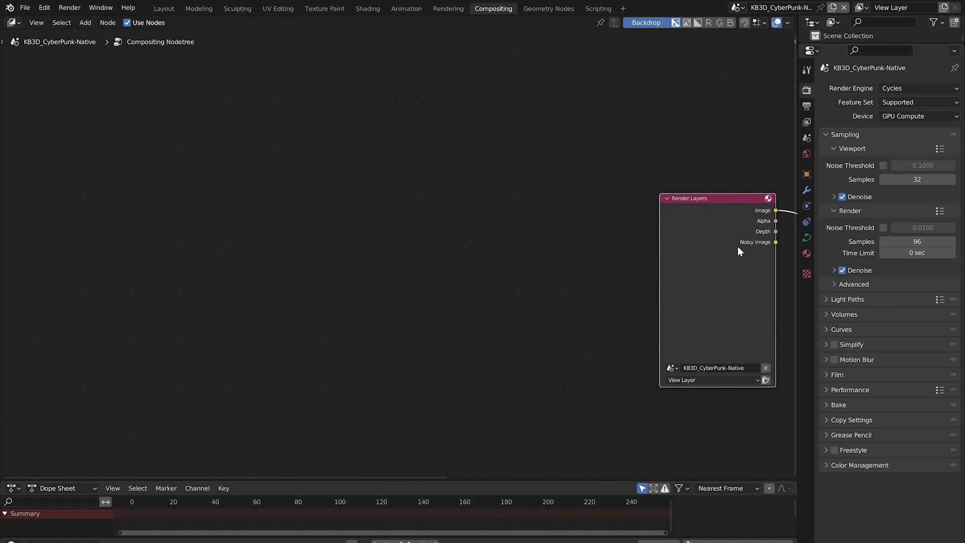
- Enable the Denoising Data pass for the view layer
{"action": "middle_click_drag", "start_coordinate": [724, 170], "coordinate": [125, 48]}
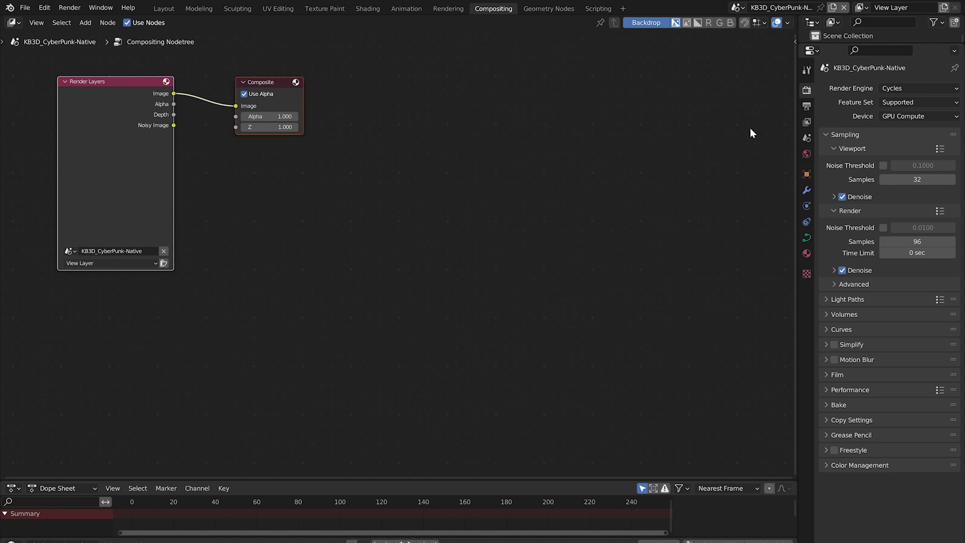
{"action": "left_click", "coordinate": [808, 121]}
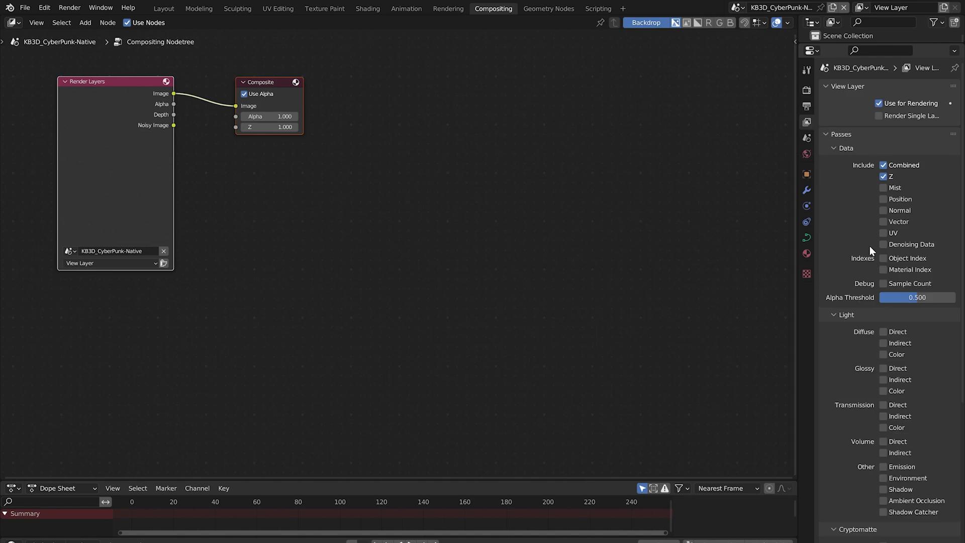
{"action": "left_click", "coordinate": [884, 244]}
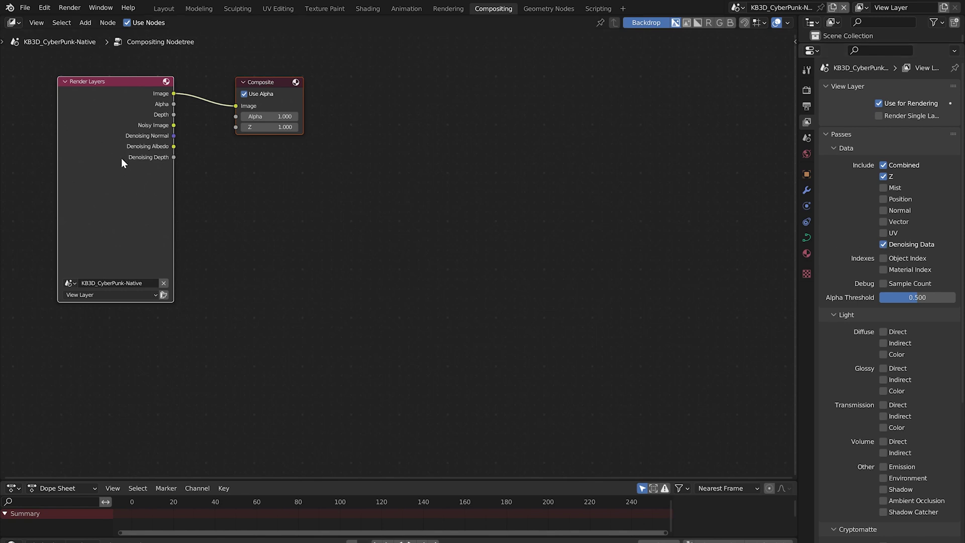
- Add a Denoise node on the link between the Render Layers and Composite nodes
{"action": "key", "text": "shift+a"}
{"action": "left_click", "coordinate": [228, 184]}
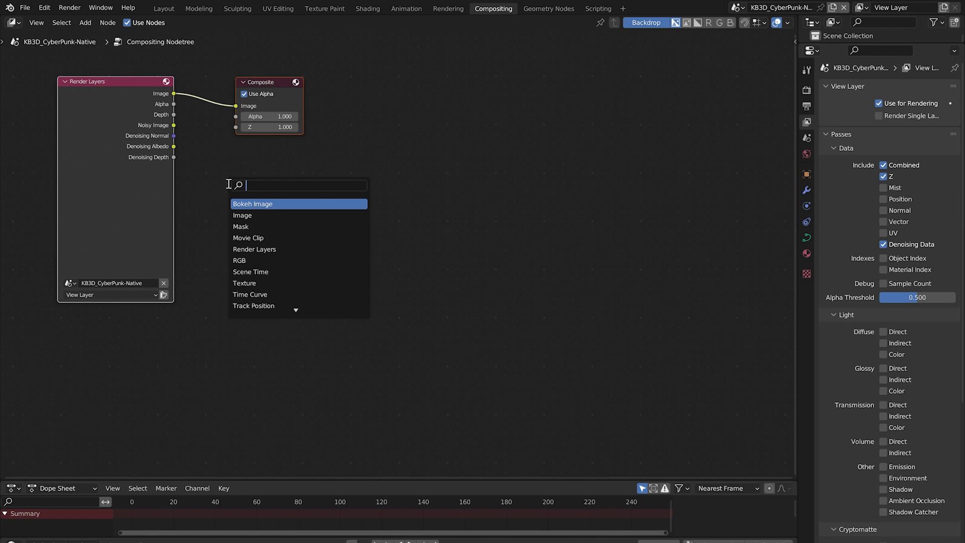
{"action": "type", "text": "denoise"}
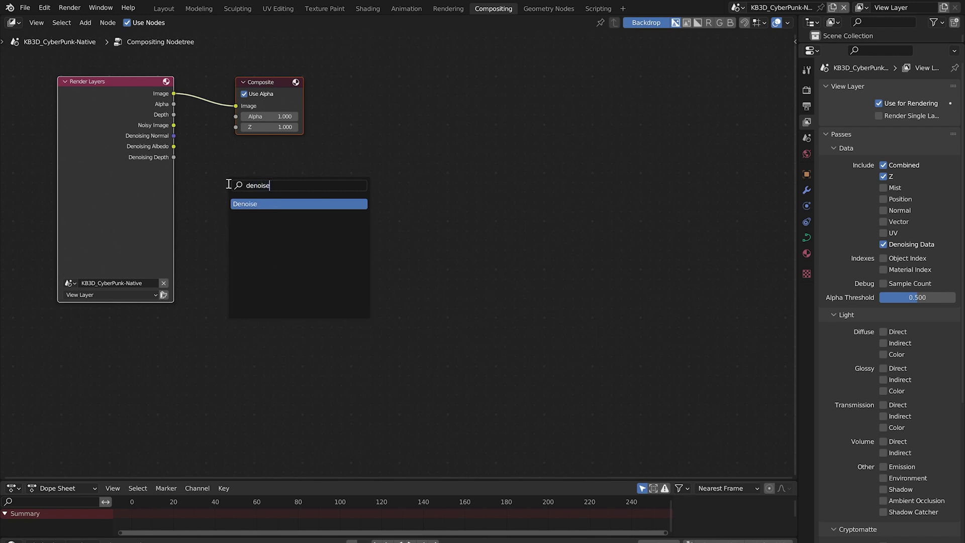
{"action": "key", "text": "Return"}
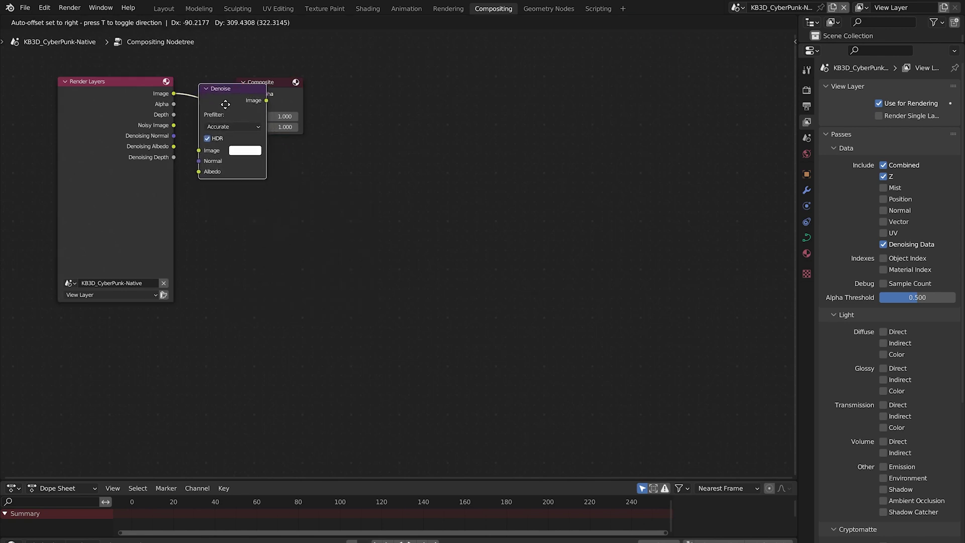
{"action": "left_click", "coordinate": [235, 106]}
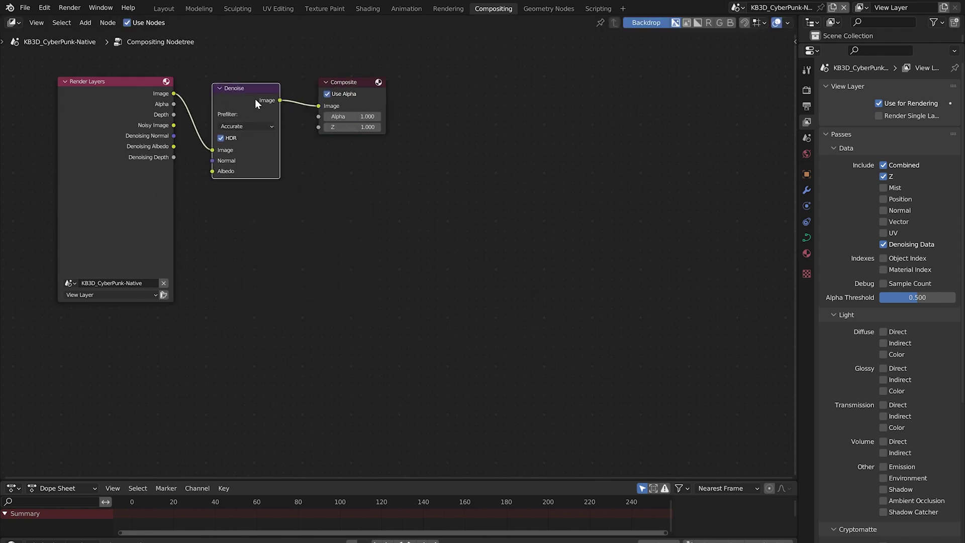
- Connect the Render Layers' Denoising Albedo, Denoising Normal and Noisy Image outputs to the Denoise node's Albedo, Normal and Image inputs
{"action": "left_click", "coordinate": [175, 150]}
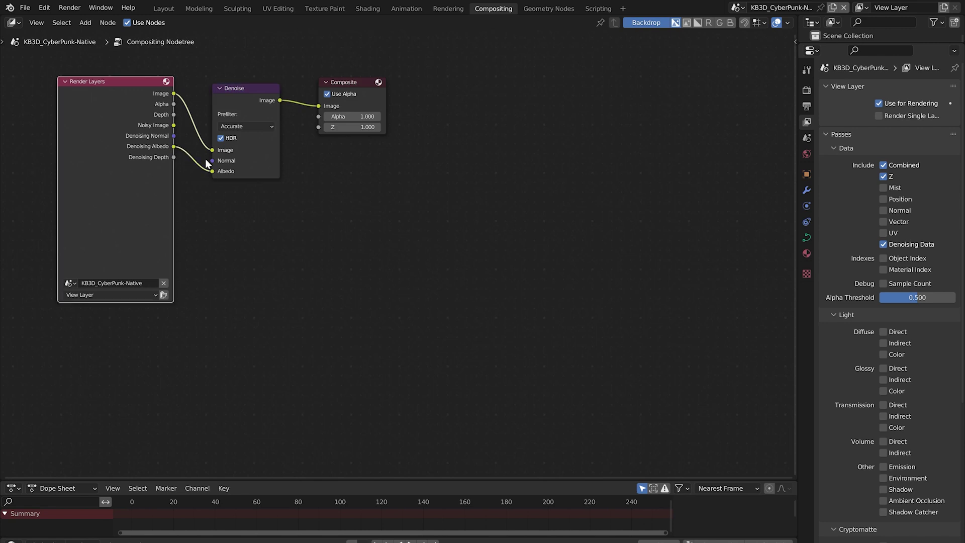
{"action": "left_click", "coordinate": [175, 135]}
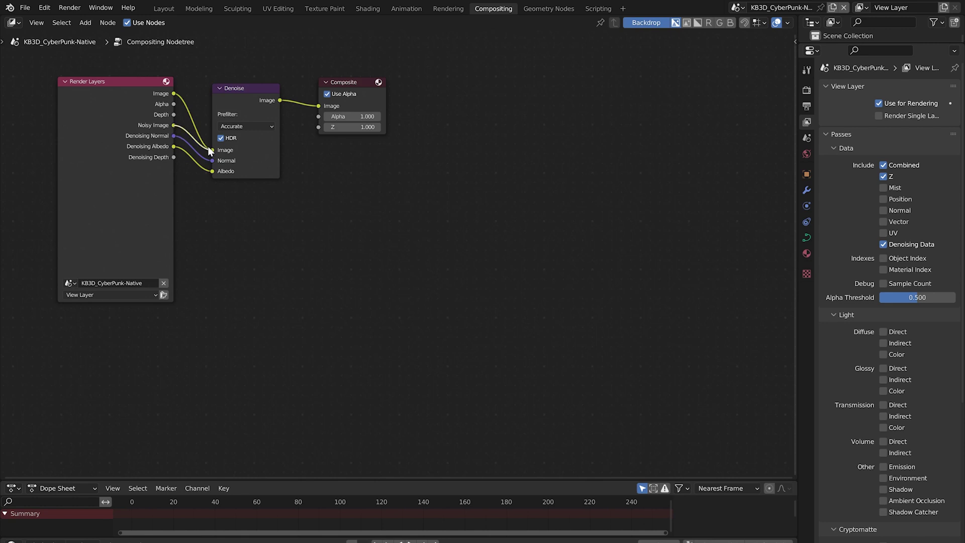
{"action": "left_click_drag", "start_coordinate": [211, 150], "coordinate": [212, 150]}
- Show the scene's output settings and open the render commands
{"action": "left_click", "coordinate": [807, 107]}
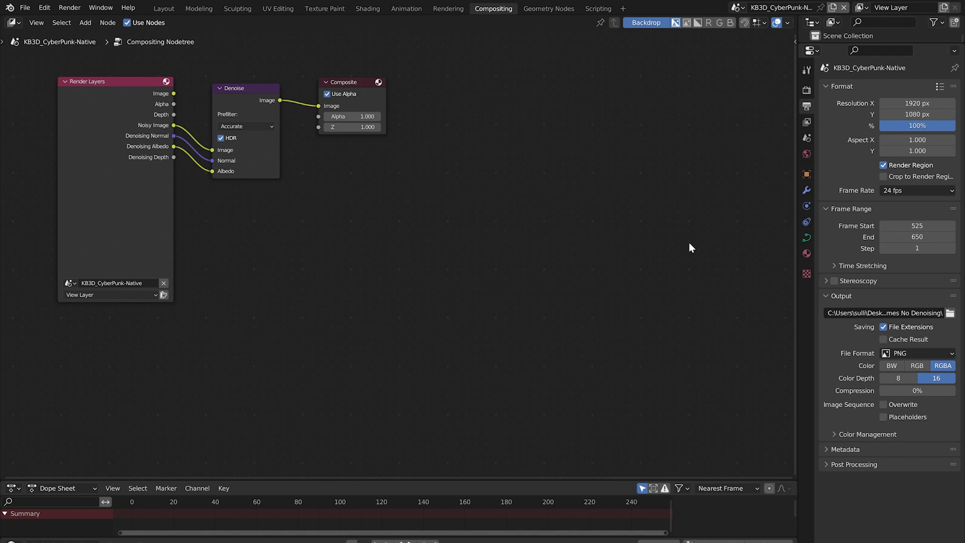
{"action": "left_click", "coordinate": [70, 8]}
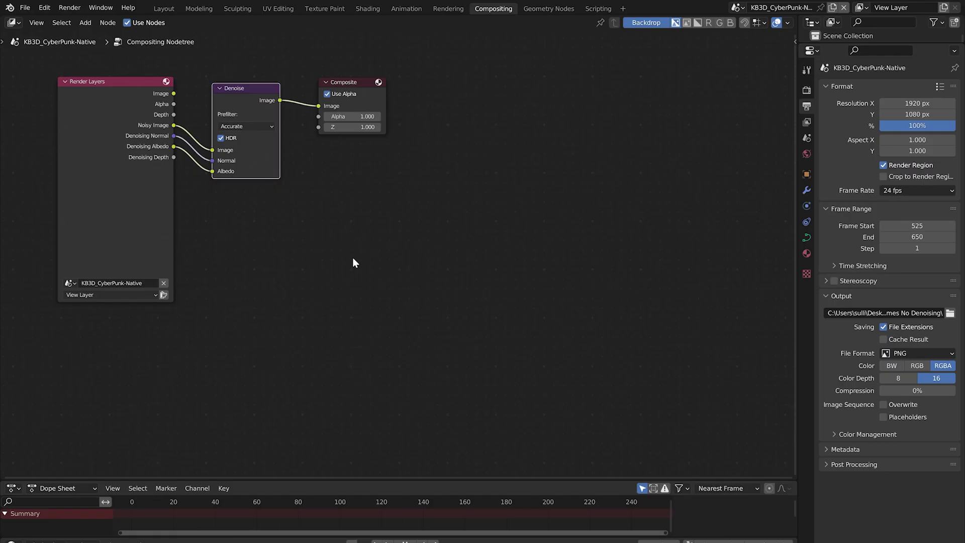
- Delete the Denoise node and turn off the view layer's Denoising Data pass
{"action": "key", "text": "x"}
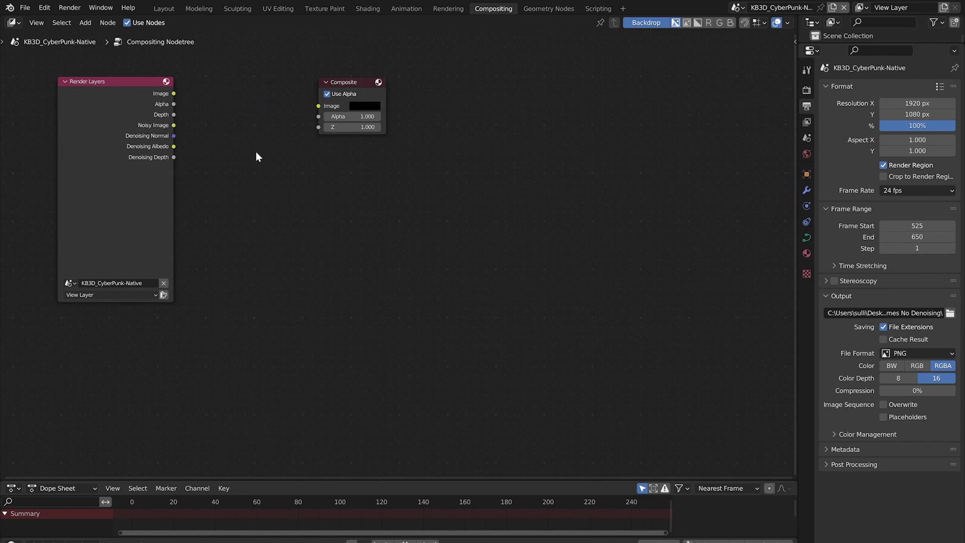
{"action": "left_click", "coordinate": [807, 122]}
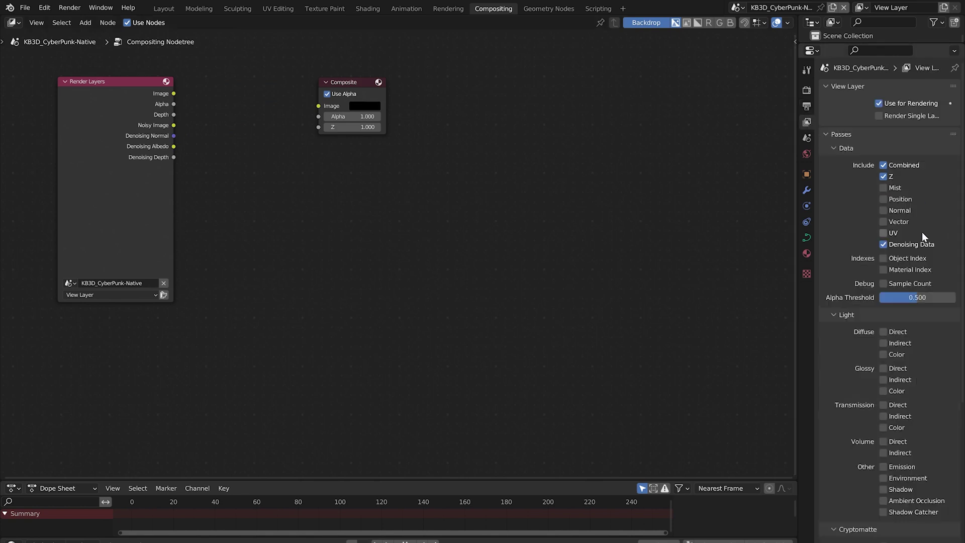
{"action": "left_click", "coordinate": [883, 244]}
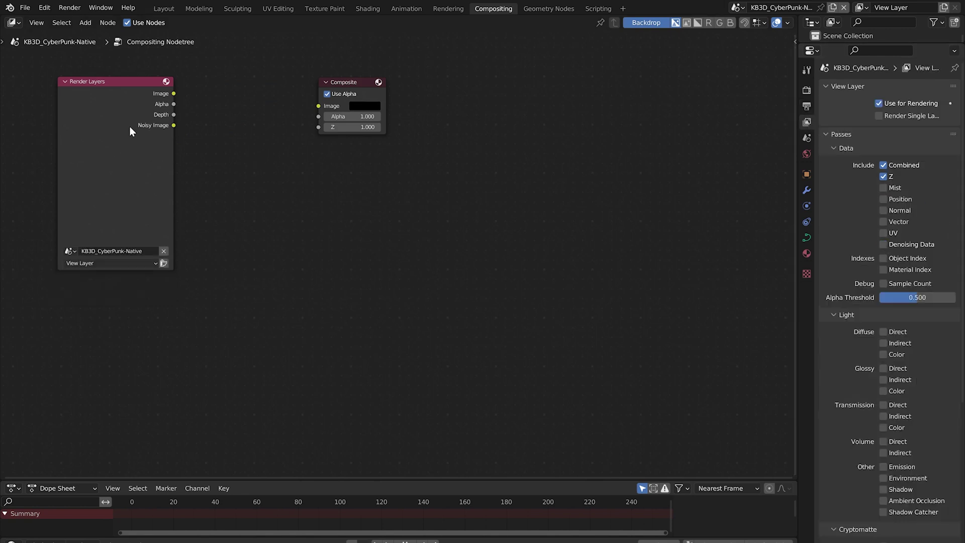
- Turn off Denoise for the final render and link the Render Layers' Image output to the Composite node's Image input
{"action": "left_click", "coordinate": [807, 91]}
{"action": "left_click", "coordinate": [842, 270]}
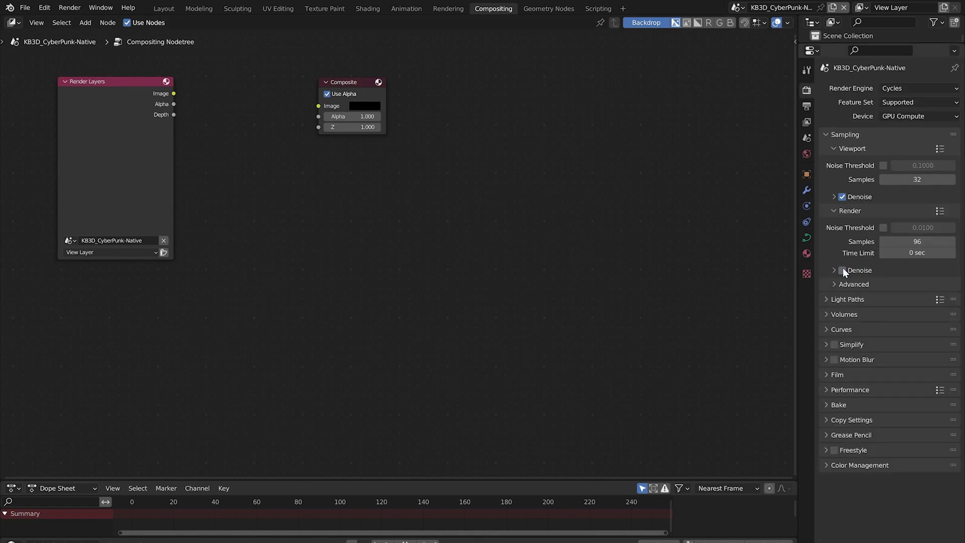
{"action": "left_click_drag", "start_coordinate": [174, 94], "coordinate": [317, 110]}
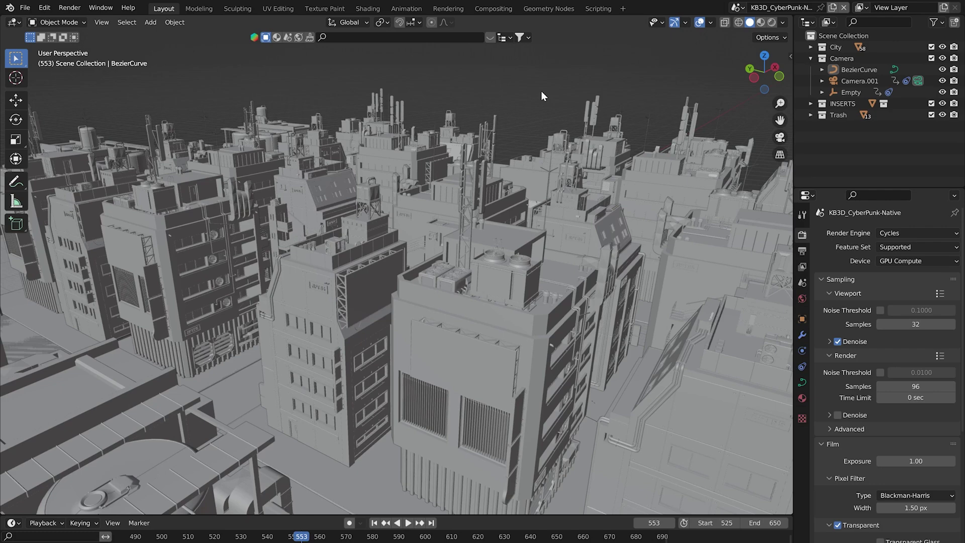
- Enable Use Nodes in the Compositing workspace and turn on the view layer's Denoising Data pass
{"action": "left_click", "coordinate": [493, 9]}
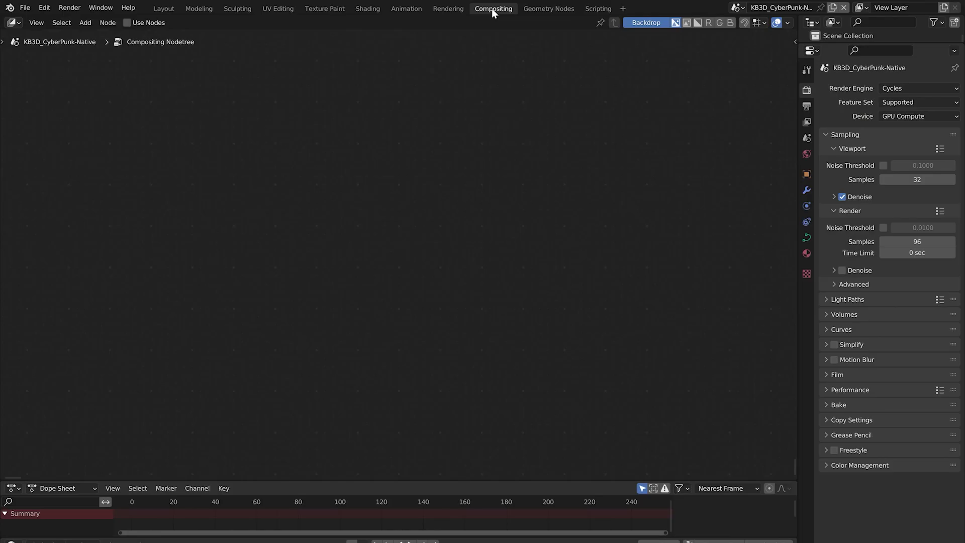
{"action": "left_click", "coordinate": [126, 23]}
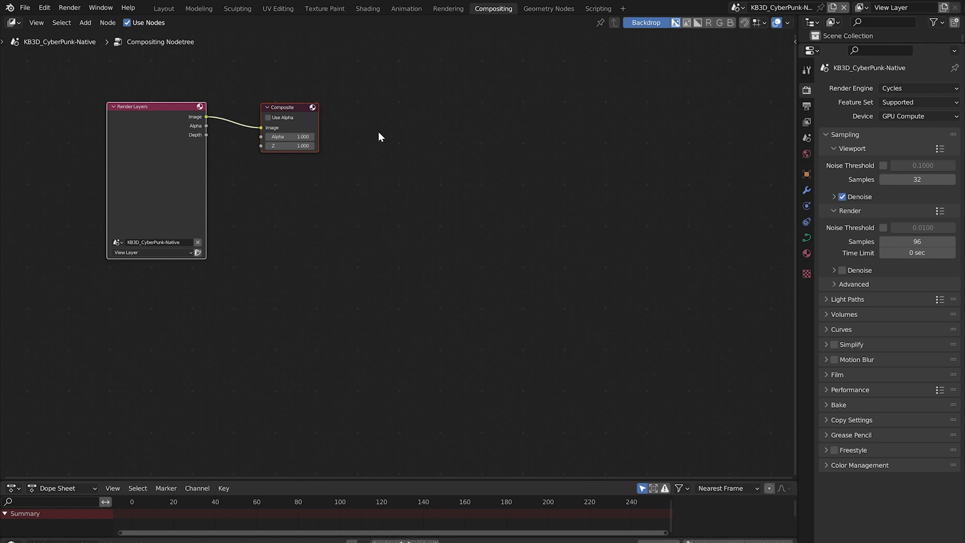
{"action": "left_click", "coordinate": [807, 122]}
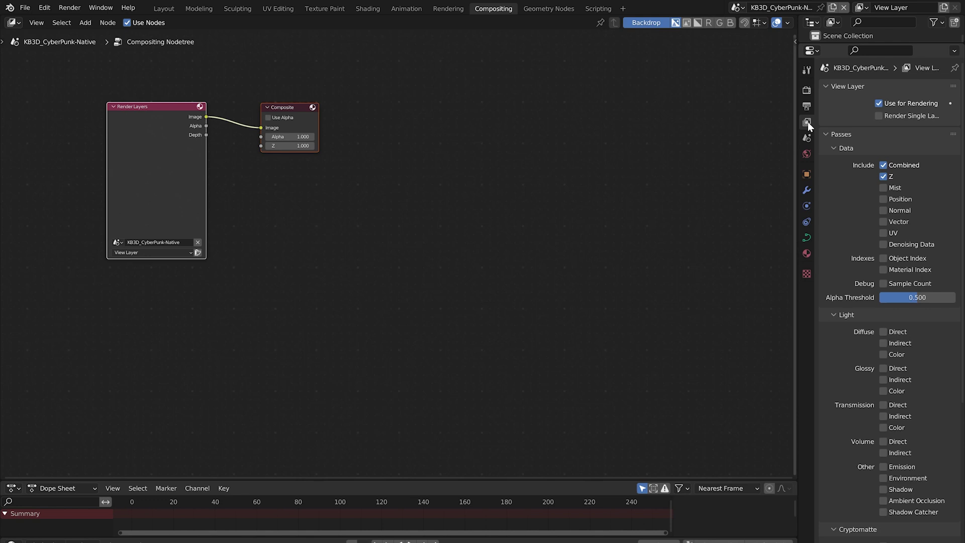
{"action": "left_click", "coordinate": [883, 244]}
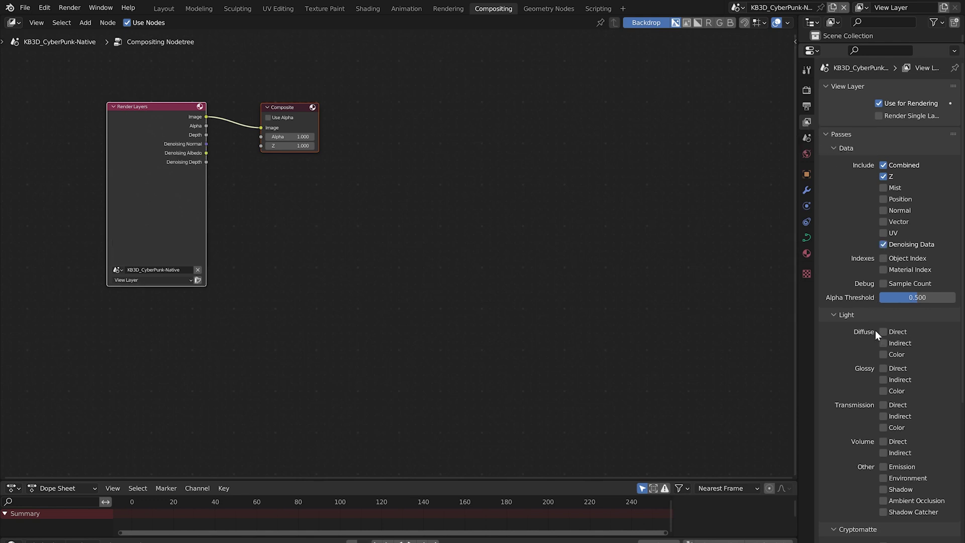
- Enable the Direct, Indirect and Color passes for Diffuse and Glossy, plus the Emission and Environment passes
{"action": "left_click_drag", "start_coordinate": [882, 330], "coordinate": [883, 391]}
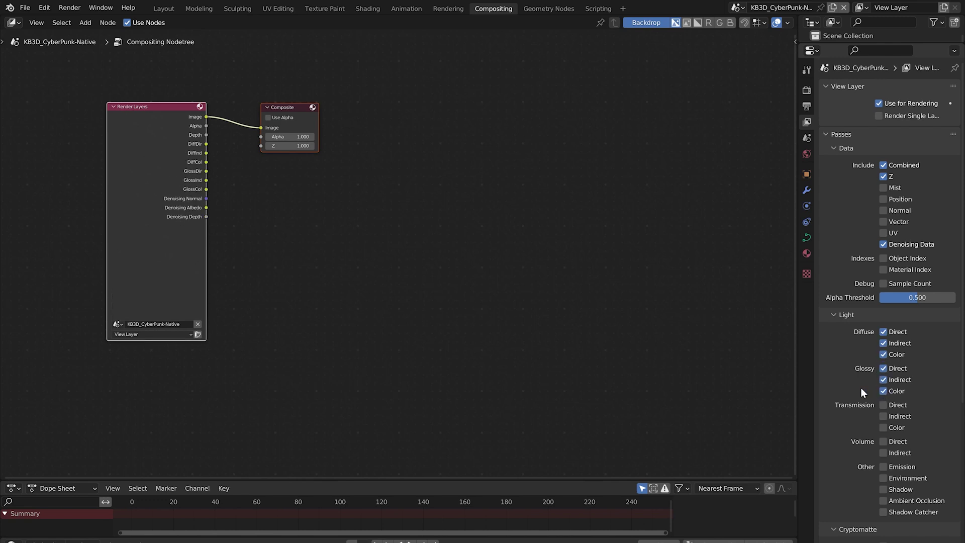
{"action": "left_click", "coordinate": [883, 466]}
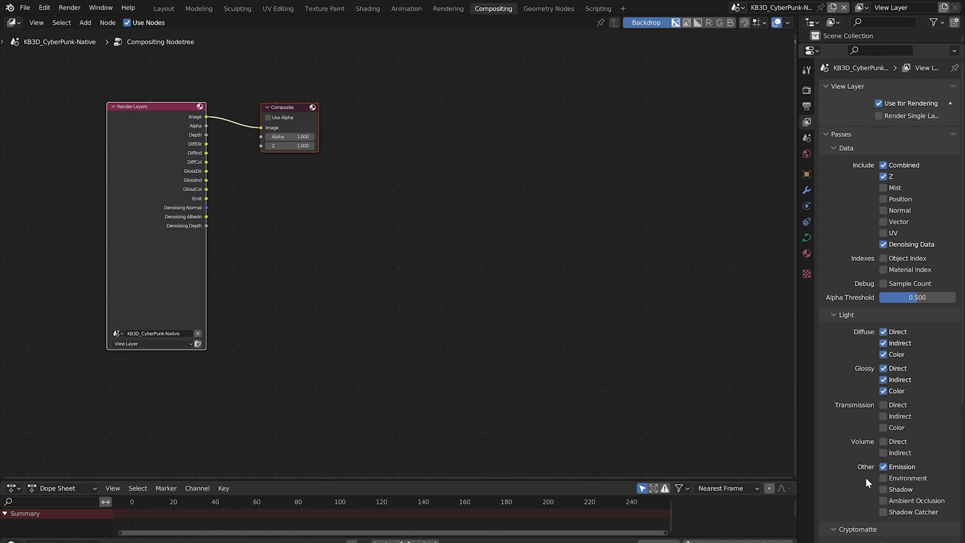
{"action": "left_click", "coordinate": [883, 478]}
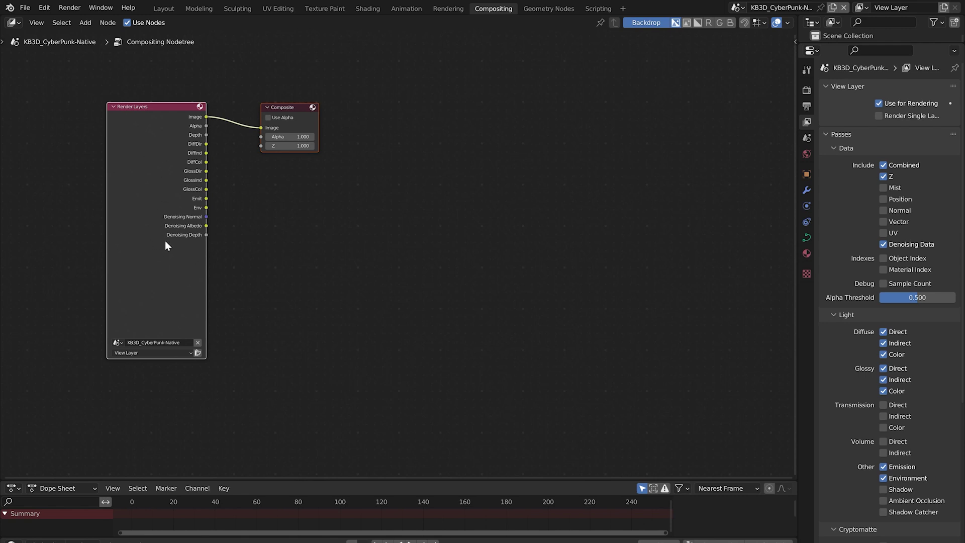
- Move the Composite node far to the right of Render Layers and cut the Image link between them
{"action": "left_click_drag", "start_coordinate": [161, 112], "coordinate": [77, 84]}
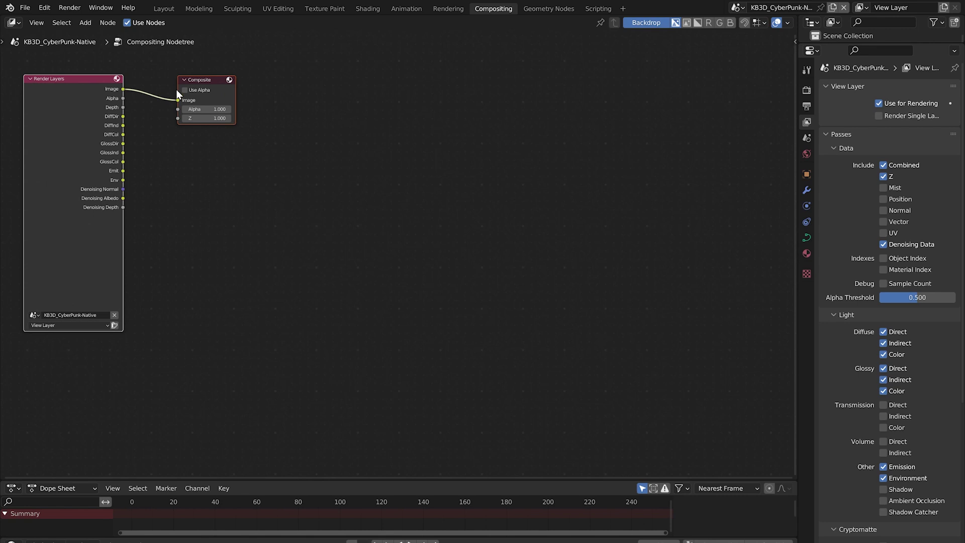
{"action": "left_click", "coordinate": [209, 80]}
{"action": "left_click_drag", "start_coordinate": [209, 80], "coordinate": [768, 75]}
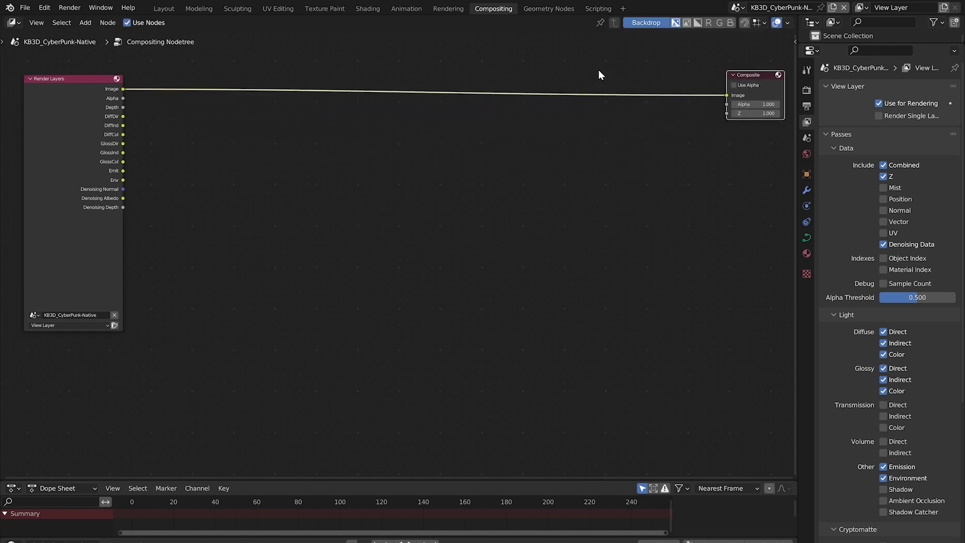
{"action": "right_click_drag", "start_coordinate": [598, 75], "coordinate": [563, 133], "text": "ctrl"}
{"action": "key", "text": "a"}
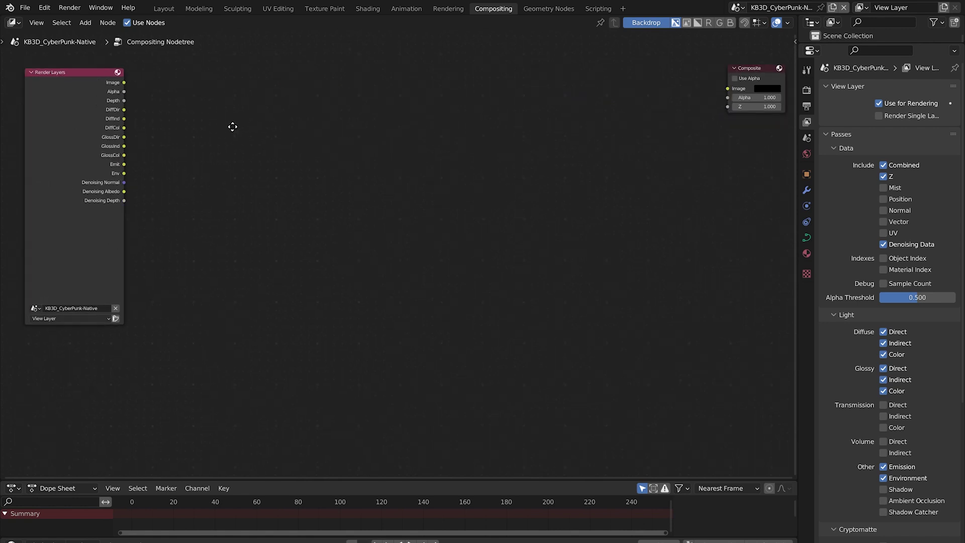
{"action": "key", "text": "g"}
{"action": "left_click", "coordinate": [389, 150]}
- Add a Denoise node and place it just to the right of the Render Layers node
{"action": "scroll", "coordinate": [349, 137], "scroll_direction": "up", "scroll_amount": 2}
{"action": "middle_click_drag", "start_coordinate": [351, 116], "coordinate": [336, 166]}
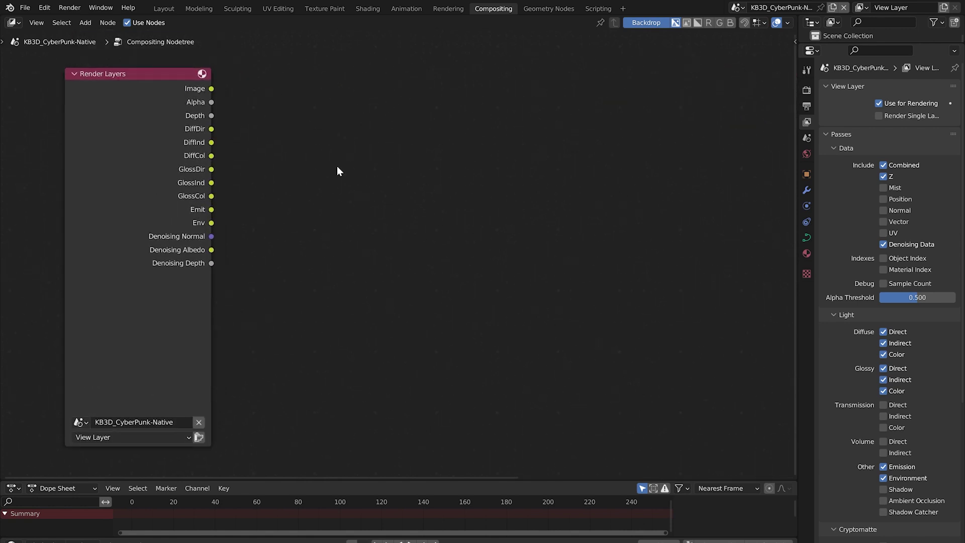
{"action": "key", "text": "shift+a"}
{"action": "left_click", "coordinate": [338, 166]}
{"action": "type", "text": "denoise"}
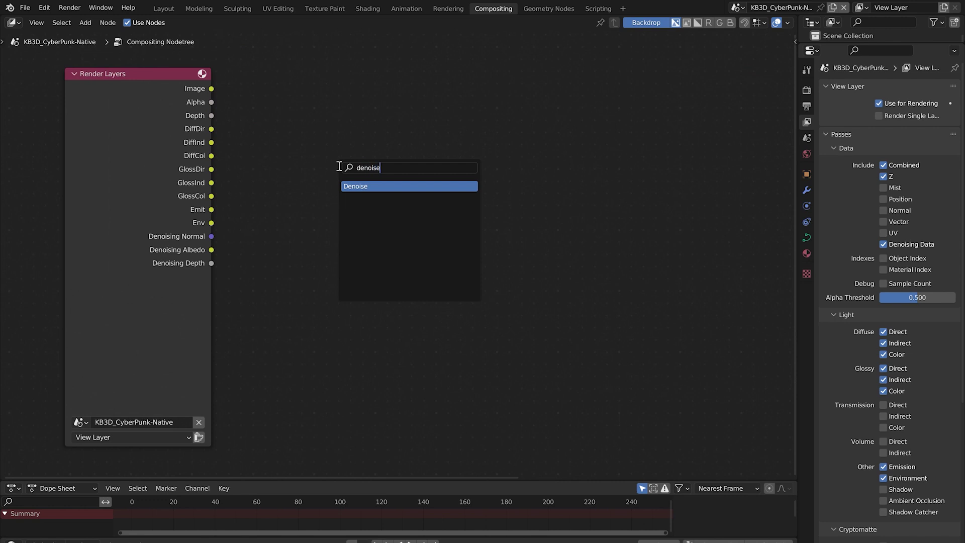
{"action": "left_click", "coordinate": [372, 186]}
{"action": "left_click", "coordinate": [328, 92]}
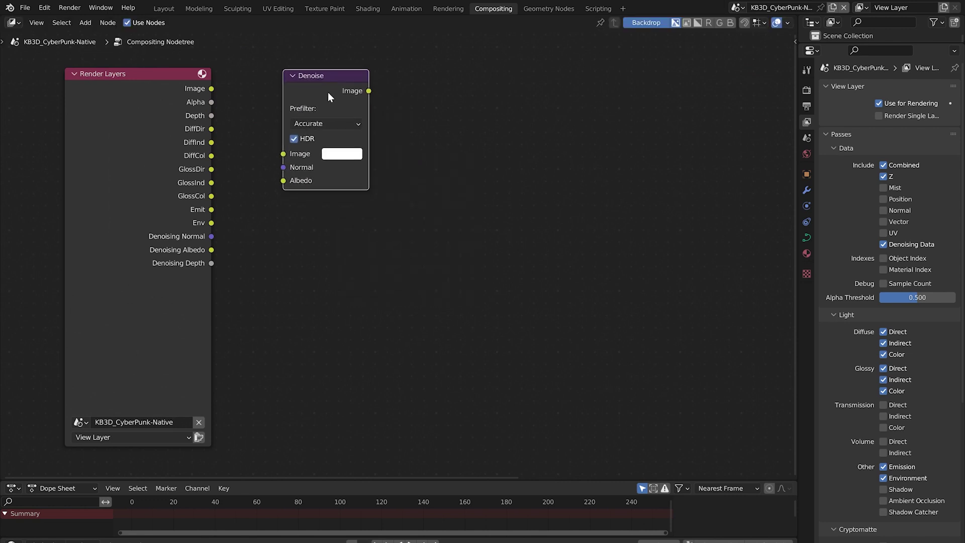
- Add a Mix node beside the Denoise node and set its blending mode to Multiply
{"action": "key", "text": "shift+a"}
{"action": "left_click", "coordinate": [468, 181]}
{"action": "type", "text": "mix"}
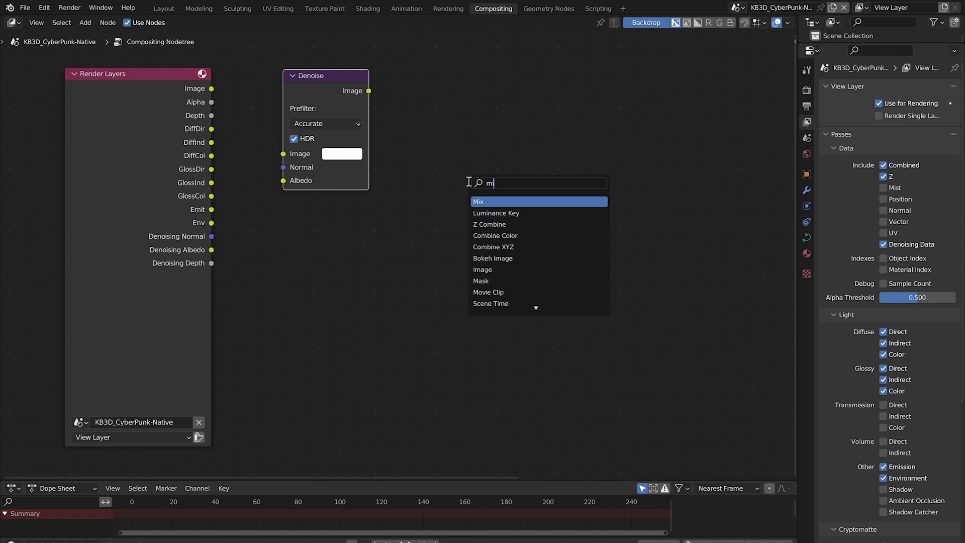
{"action": "left_click", "coordinate": [503, 201]}
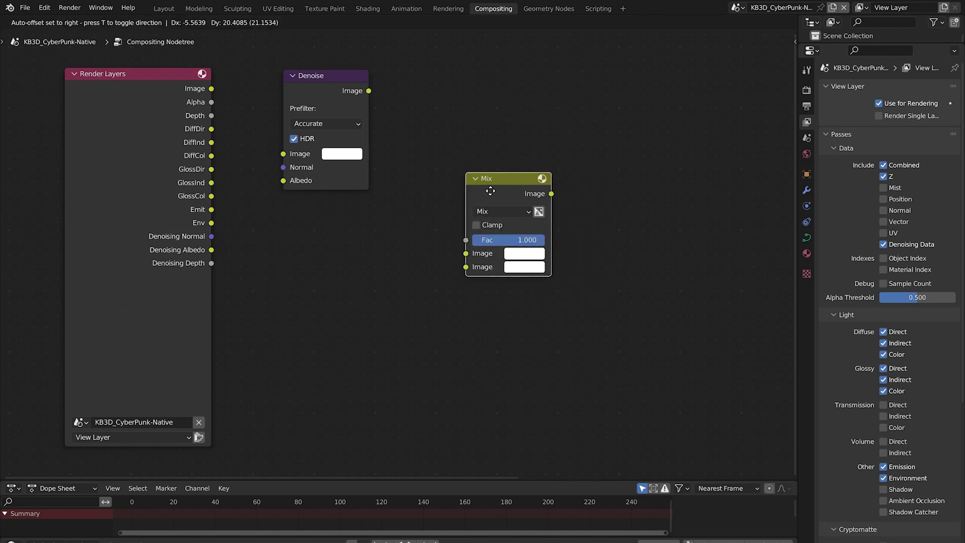
{"action": "left_click", "coordinate": [450, 95]}
{"action": "left_click", "coordinate": [454, 113]}
{"action": "left_click", "coordinate": [450, 159]}
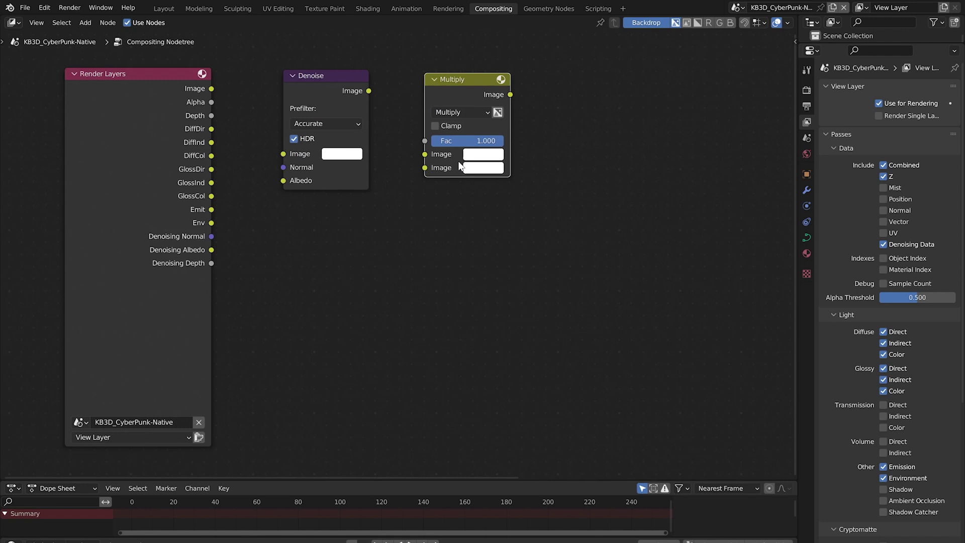
- Collapse the Multiply and Denoise nodes and link Denoise's output to Multiply's first Image input
{"action": "left_click", "coordinate": [435, 79]}
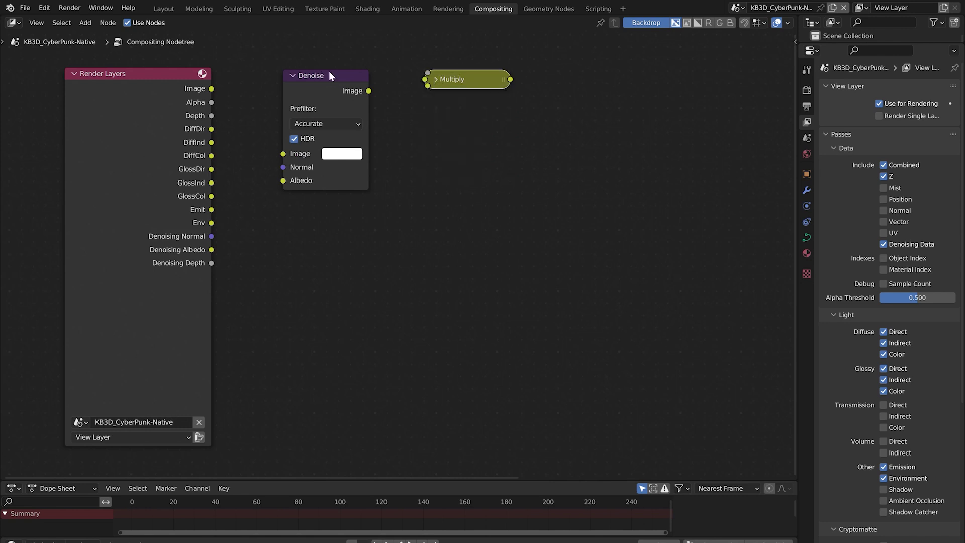
{"action": "left_click", "coordinate": [293, 75]}
{"action": "left_click_drag", "start_coordinate": [368, 76], "coordinate": [424, 81]}
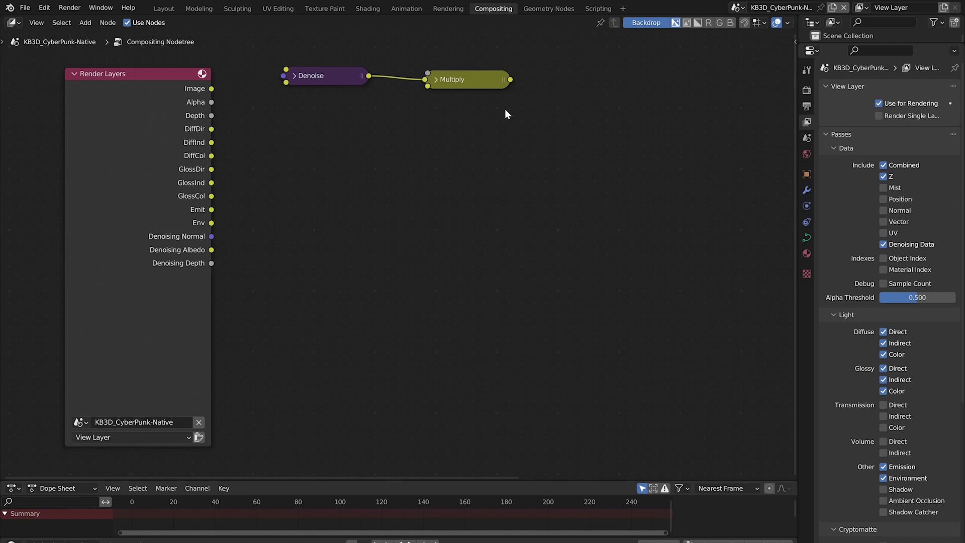
- Duplicate the linked Denoise and Multiply pair until there are four pairs stacked in rows
{"action": "left_click_drag", "start_coordinate": [505, 110], "coordinate": [300, 49]}
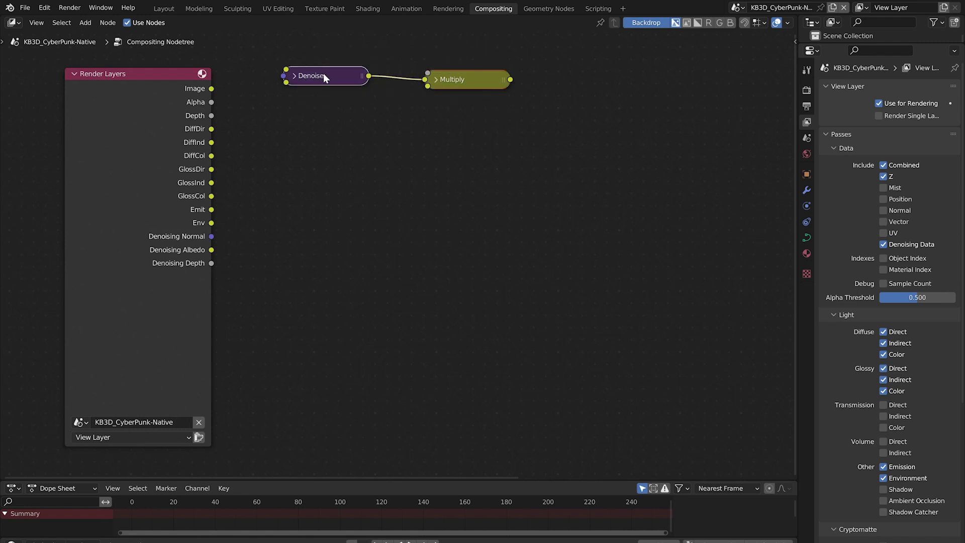
{"action": "key", "text": "shift+d"}
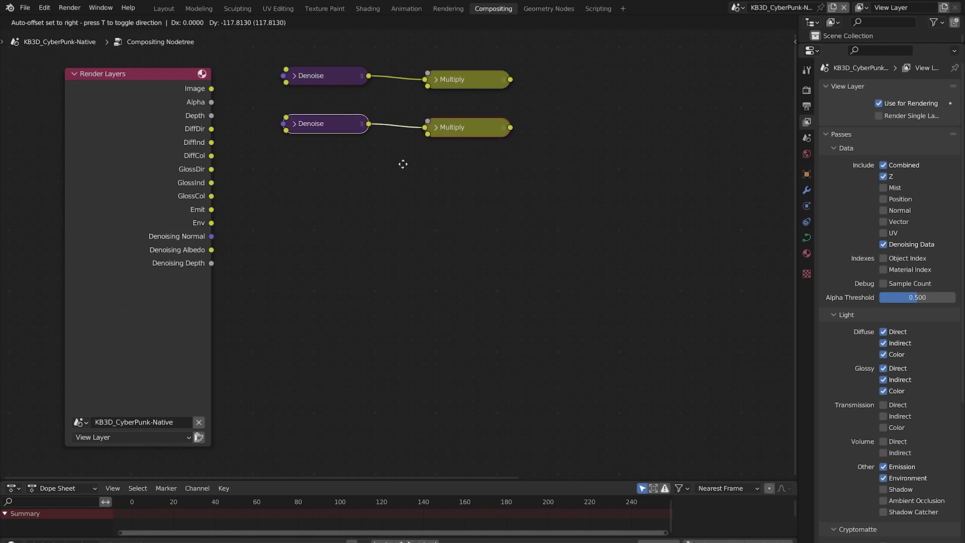
{"action": "left_click", "coordinate": [402, 164]}
{"action": "left_click_drag", "start_coordinate": [497, 191], "coordinate": [361, 72]}
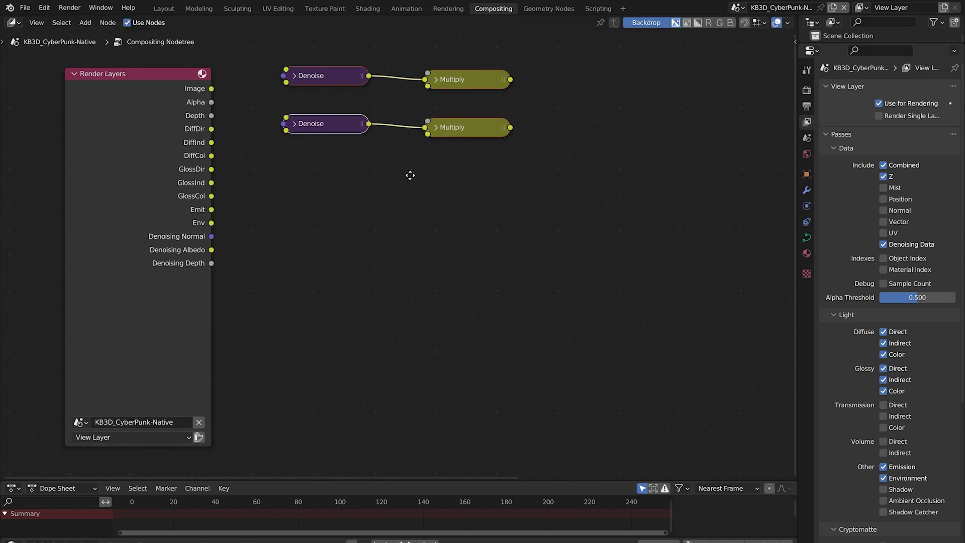
{"action": "key", "text": "shift+d"}
{"action": "left_click", "coordinate": [405, 268]}
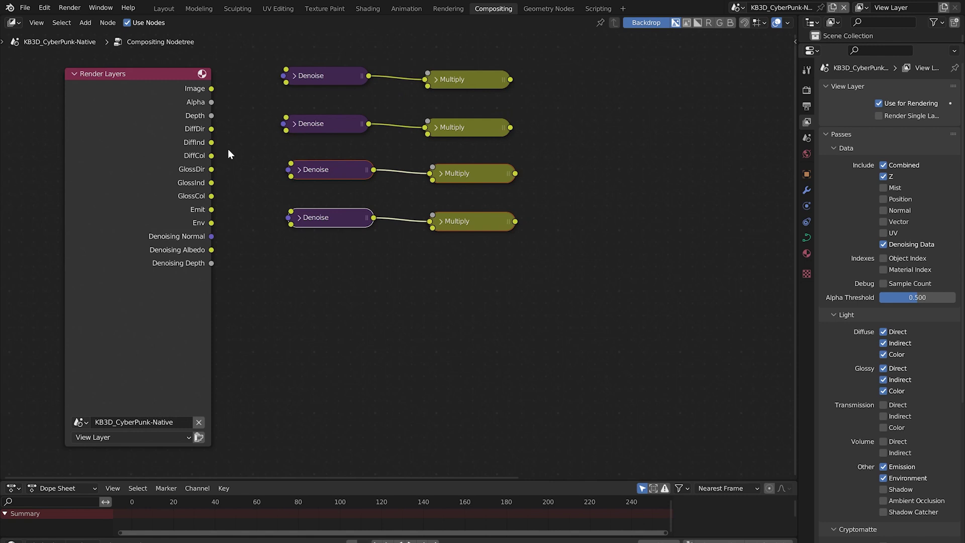
- Link DiffDir, Denoising Normal and Denoising Albedo to the first Denoise node's Image, Normal and Albedo inputs
{"action": "left_click_drag", "start_coordinate": [212, 128], "coordinate": [285, 70]}
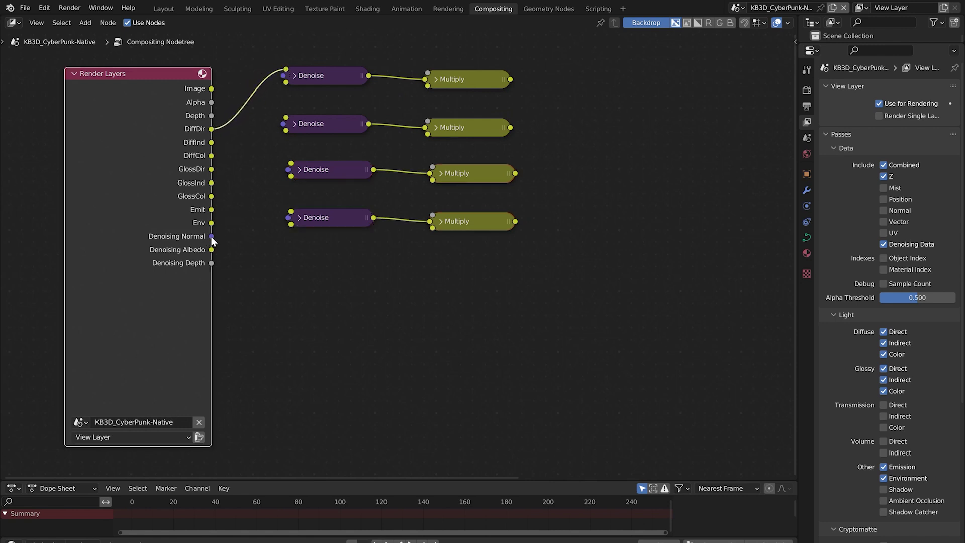
{"action": "left_click_drag", "start_coordinate": [212, 236], "coordinate": [280, 79]}
{"action": "left_click_drag", "start_coordinate": [242, 232], "coordinate": [283, 85]}
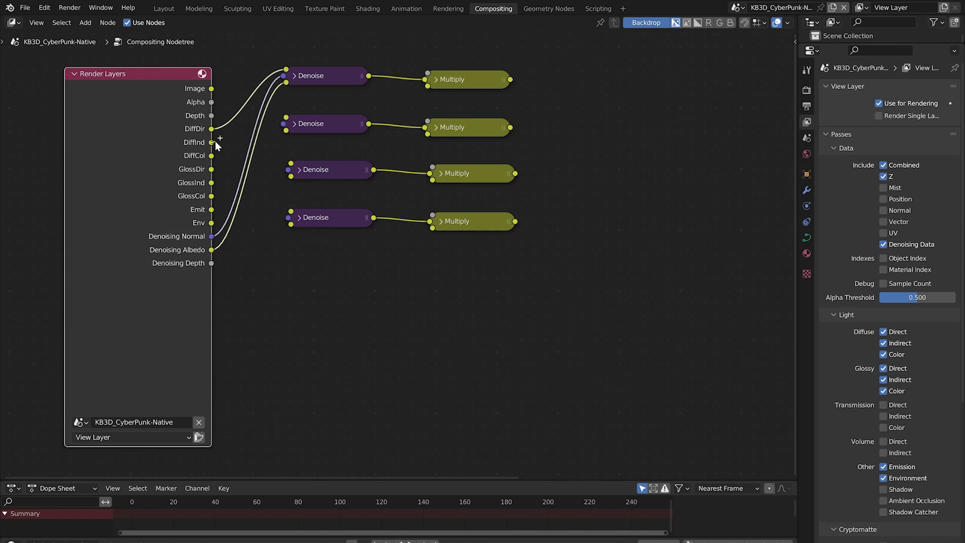
- Feed the second Denoise node with DiffInd, Denoising Normal and Denoising Albedo, and link DiffCol to the second input of the first two Multiply nodes
{"action": "left_click_drag", "start_coordinate": [216, 144], "coordinate": [285, 117]}
{"action": "left_click_drag", "start_coordinate": [212, 236], "coordinate": [284, 123]}
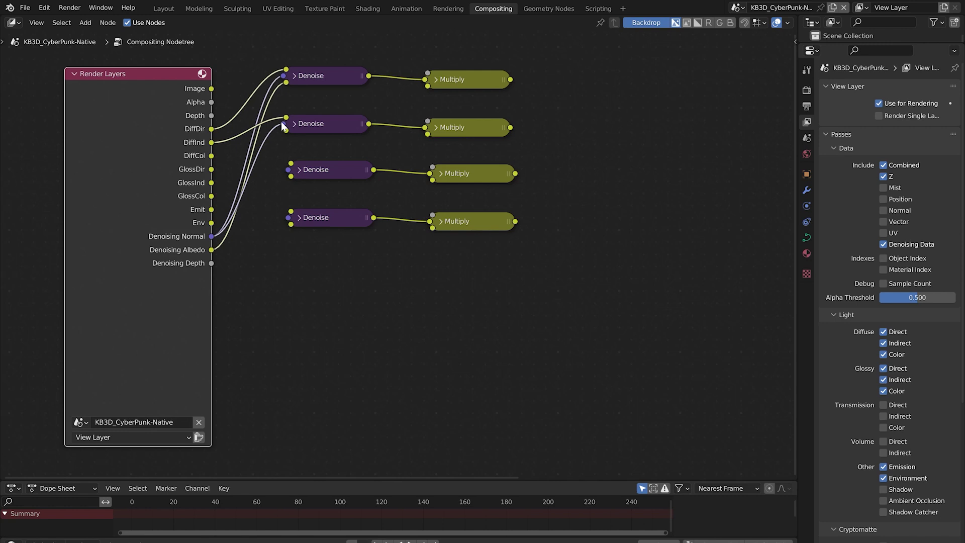
{"action": "left_click_drag", "start_coordinate": [212, 250], "coordinate": [286, 132]}
{"action": "left_click_drag", "start_coordinate": [212, 156], "coordinate": [428, 87]}
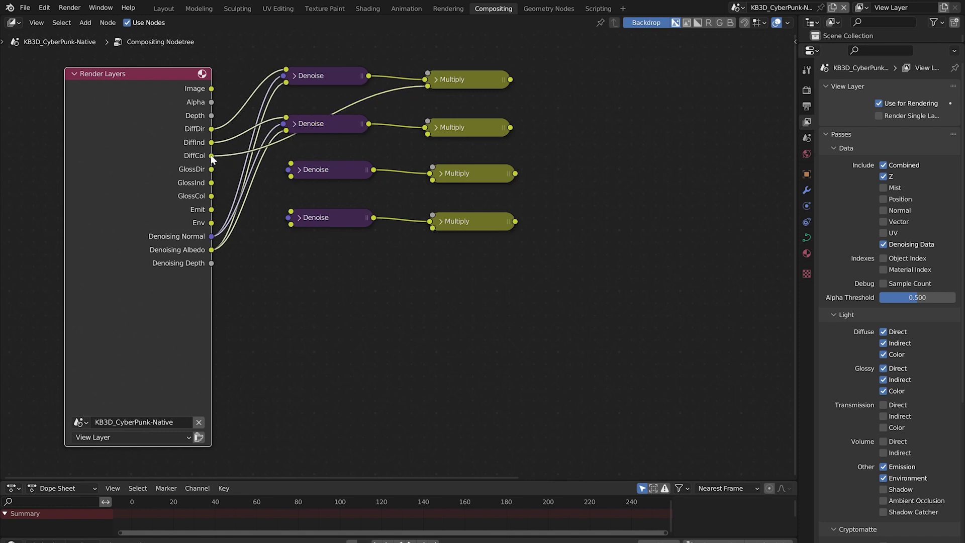
{"action": "left_click_drag", "start_coordinate": [212, 155], "coordinate": [427, 135]}
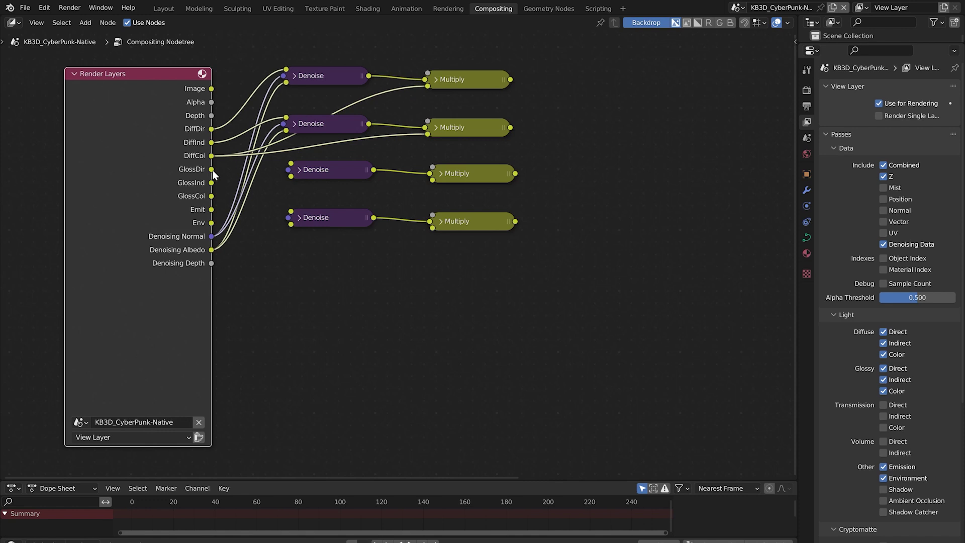
- Link GlossDir, Denoising Normal and Denoising Albedo to the third Denoise node's Image, Normal and Albedo inputs
{"action": "left_click_drag", "start_coordinate": [211, 169], "coordinate": [291, 163]}
{"action": "left_click_drag", "start_coordinate": [212, 237], "coordinate": [288, 170]}
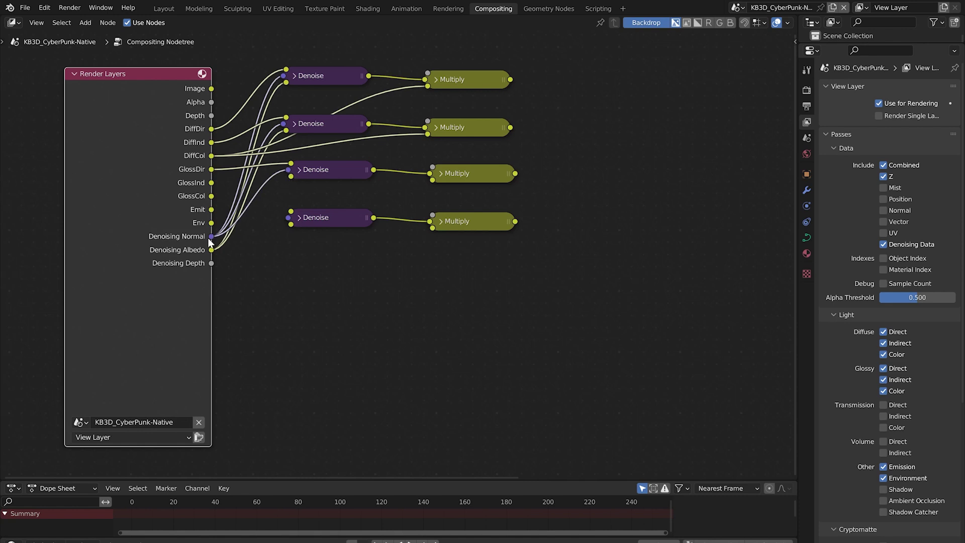
{"action": "left_click_drag", "start_coordinate": [212, 250], "coordinate": [290, 177]}
- Feed the fourth Denoise node with GlossInd, Denoising Normal and Denoising Albedo, and link GlossCol to the second input of the last two Multiply nodes
{"action": "left_click_drag", "start_coordinate": [211, 182], "coordinate": [282, 213]}
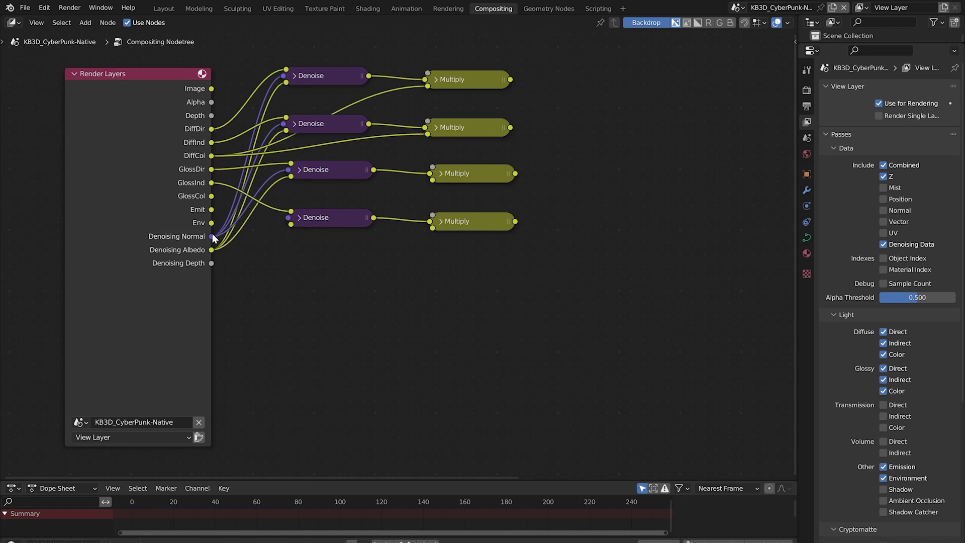
{"action": "left_click_drag", "start_coordinate": [212, 237], "coordinate": [288, 218]}
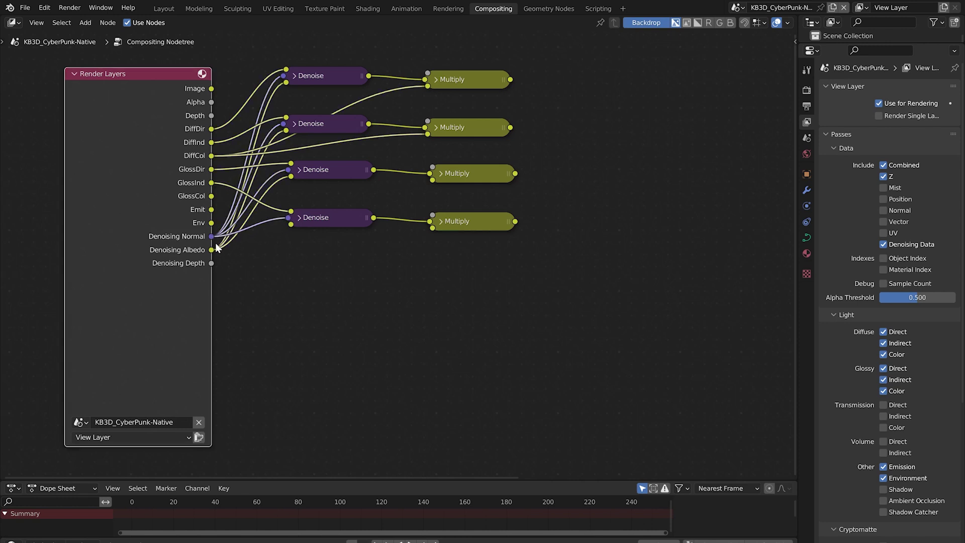
{"action": "left_click_drag", "start_coordinate": [212, 250], "coordinate": [291, 225]}
{"action": "left_click_drag", "start_coordinate": [212, 196], "coordinate": [433, 181]}
{"action": "left_click_drag", "start_coordinate": [212, 196], "coordinate": [431, 231]}
- Add a Mix node to the right of the Multiply nodes and set its blending mode to Add
{"action": "middle_click_drag", "start_coordinate": [514, 256], "coordinate": [480, 201]}
{"action": "key", "text": "shift+a"}
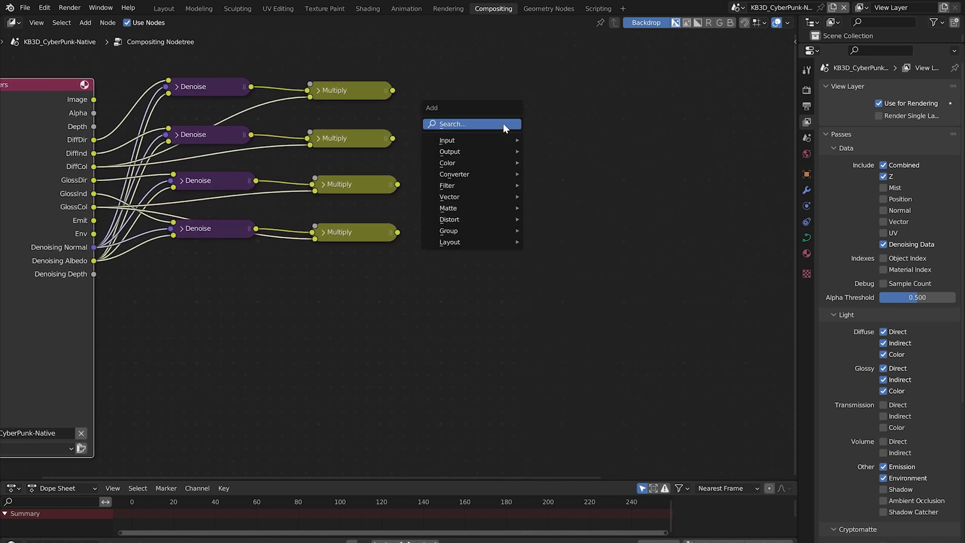
{"action": "left_click", "coordinate": [503, 123]}
{"action": "type", "text": "mix"}
{"action": "key", "text": "Return"}
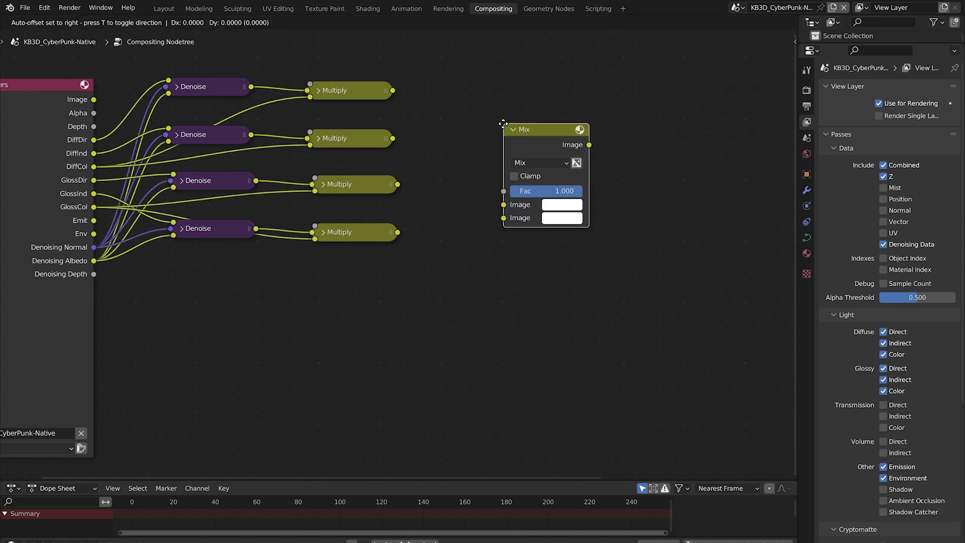
{"action": "left_click", "coordinate": [469, 95]}
{"action": "left_click", "coordinate": [497, 133]}
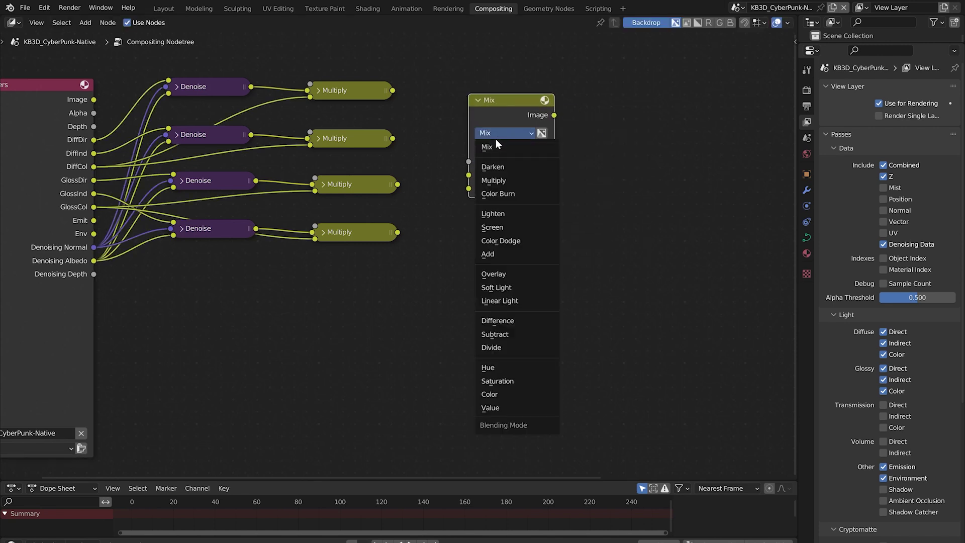
{"action": "left_click", "coordinate": [495, 254]}
- Collapse the Add node, move it close to the first two Multiply nodes and link both of their outputs into it
{"action": "left_click", "coordinate": [478, 99]}
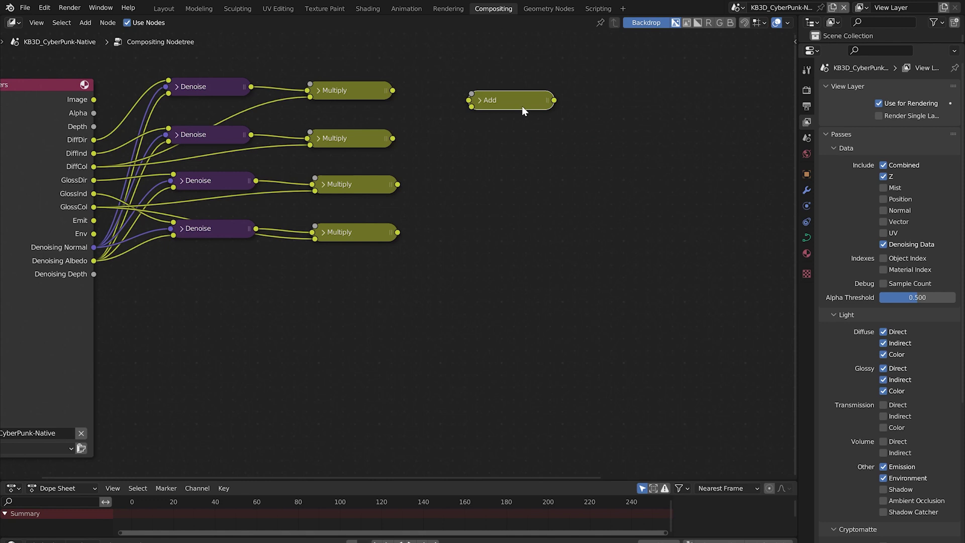
{"action": "left_click_drag", "start_coordinate": [522, 105], "coordinate": [476, 107]}
{"action": "left_click_drag", "start_coordinate": [392, 90], "coordinate": [418, 126]}
- Duplicate the Add node beside the two glossy Multiply nodes and link both of their outputs into the copy
{"action": "left_click", "coordinate": [464, 109]}
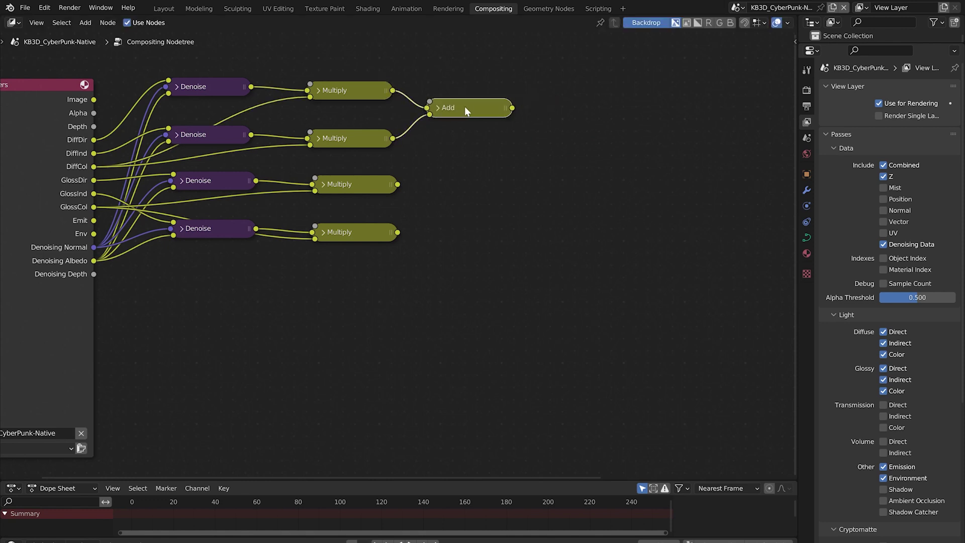
{"action": "key", "text": "shift+d"}
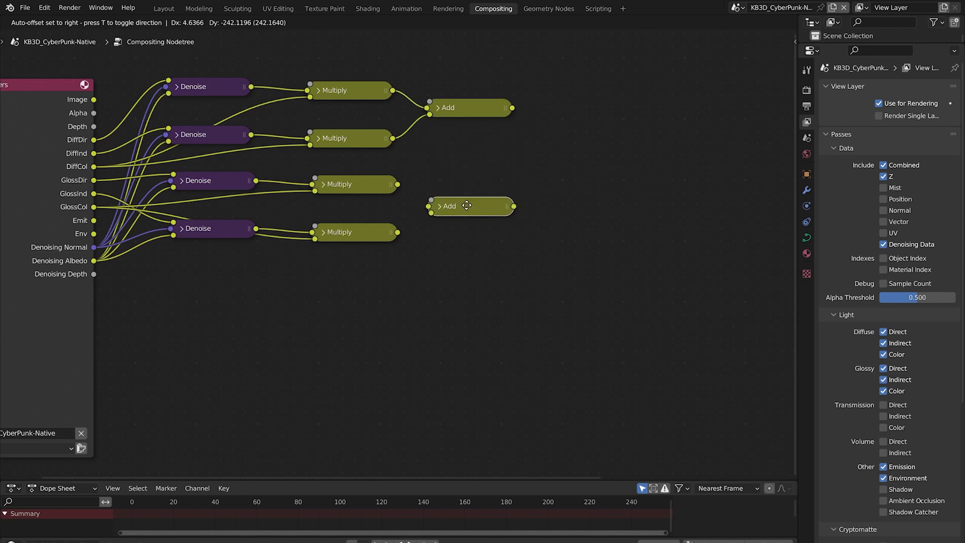
{"action": "left_click", "coordinate": [467, 205]}
{"action": "left_click_drag", "start_coordinate": [401, 184], "coordinate": [431, 214]}
- Place a third Add node to the right and link the diffuse and glossy Add outputs into it
{"action": "left_click", "coordinate": [470, 204]}
{"action": "key", "text": "shift+d"}
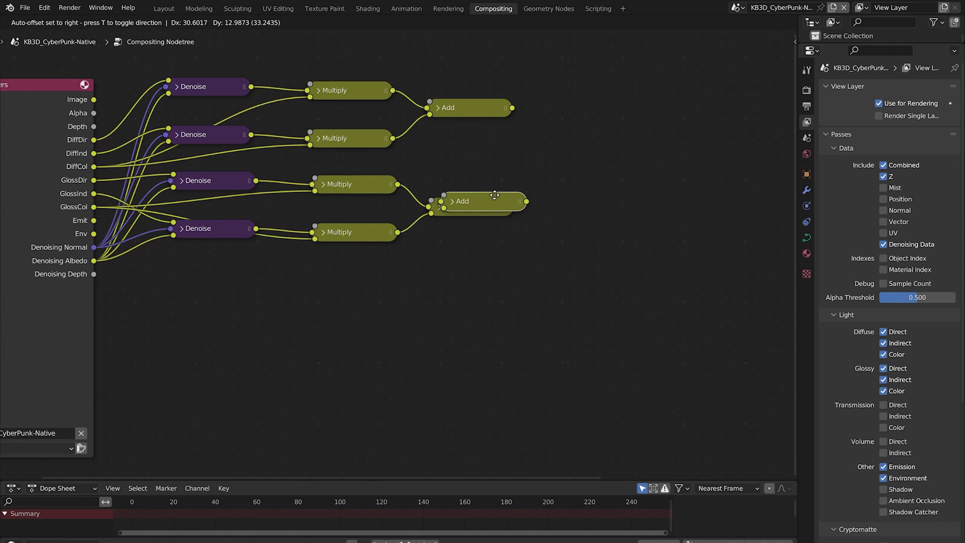
{"action": "left_click", "coordinate": [594, 153]}
{"action": "left_click_drag", "start_coordinate": [512, 108], "coordinate": [546, 153]}
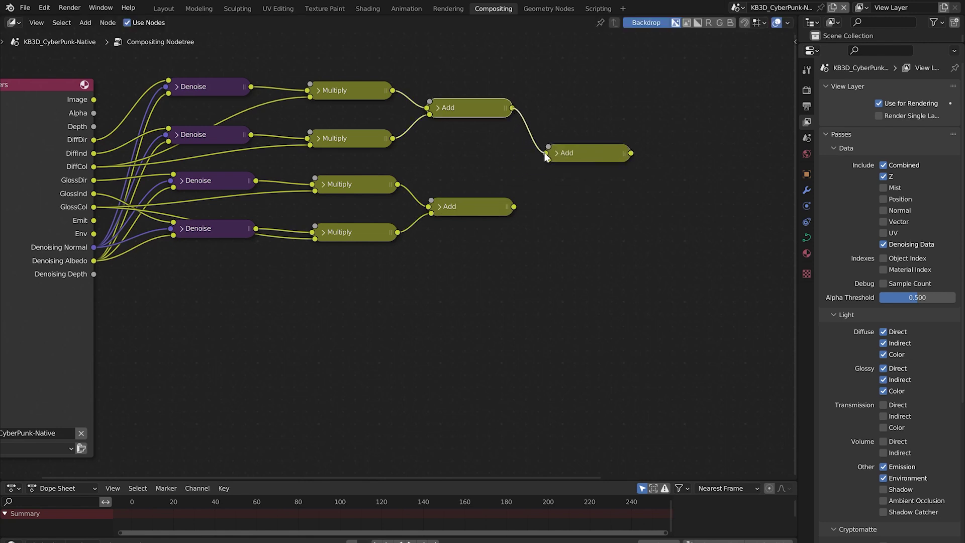
{"action": "left_click_drag", "start_coordinate": [513, 207], "coordinate": [548, 160]}
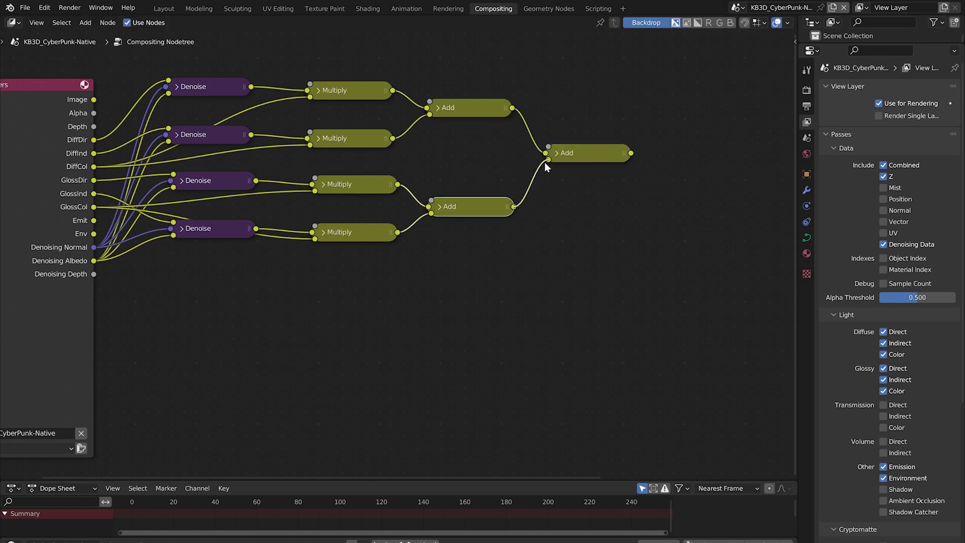
- Place a fourth Add node after the third and feed it with the third's output and the Emit pass
{"action": "left_click", "coordinate": [594, 155]}
{"action": "key", "text": "shift+d"}
{"action": "left_click", "coordinate": [703, 163]}
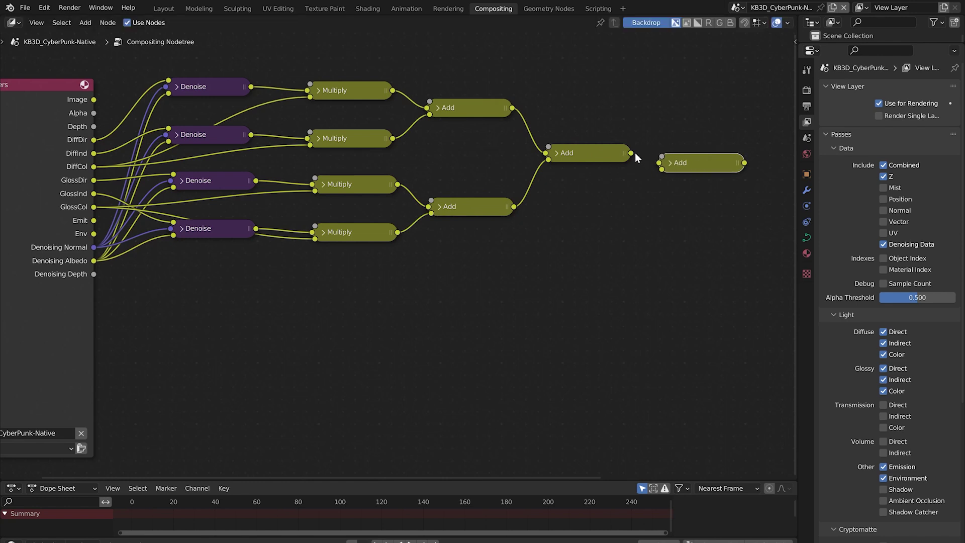
{"action": "left_click_drag", "start_coordinate": [631, 153], "coordinate": [659, 163]}
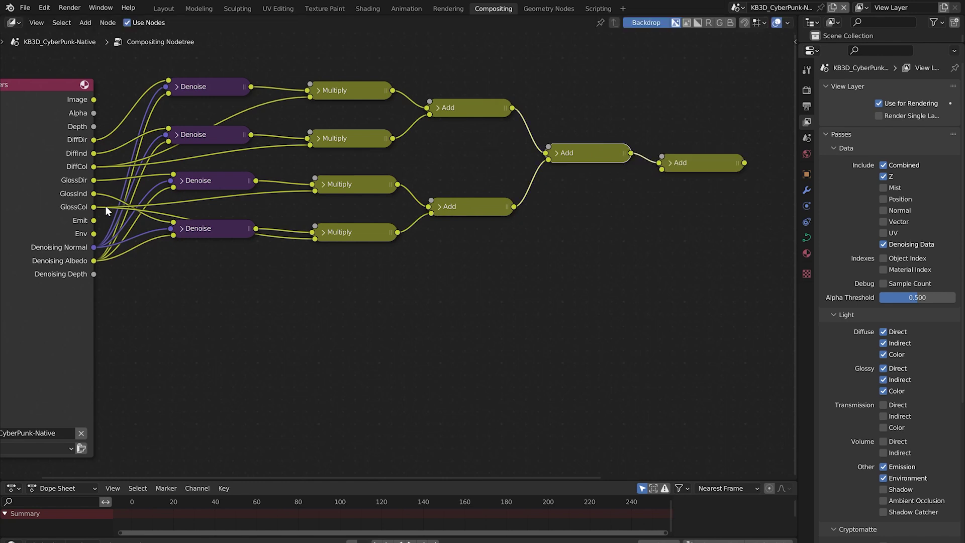
{"action": "left_click_drag", "start_coordinate": [94, 221], "coordinate": [662, 169]}
- Move the last two Add nodes together slightly closer to the diffuse and glossy Add nodes
{"action": "left_click_drag", "start_coordinate": [591, 121], "coordinate": [693, 176]}
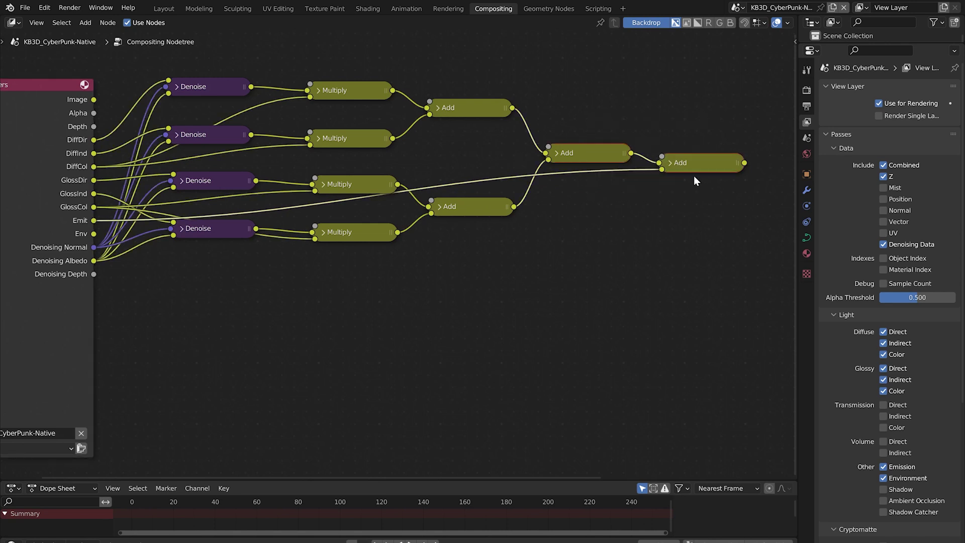
{"action": "key", "text": "g"}
{"action": "left_click", "coordinate": [677, 171]}
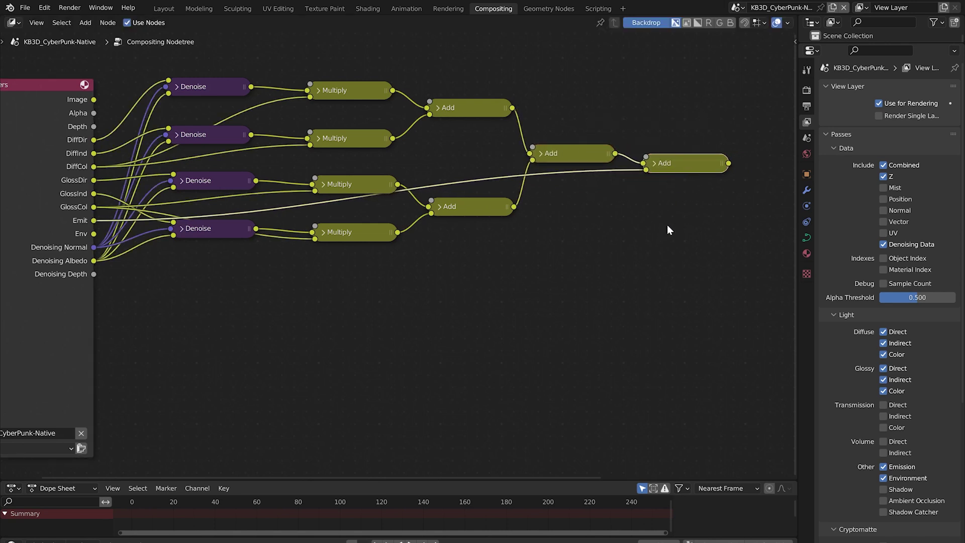
- Chain a fifth Add node that brings in the Env pass, and link its output to the Composite node's Image input
{"action": "key", "text": "shift+d"}
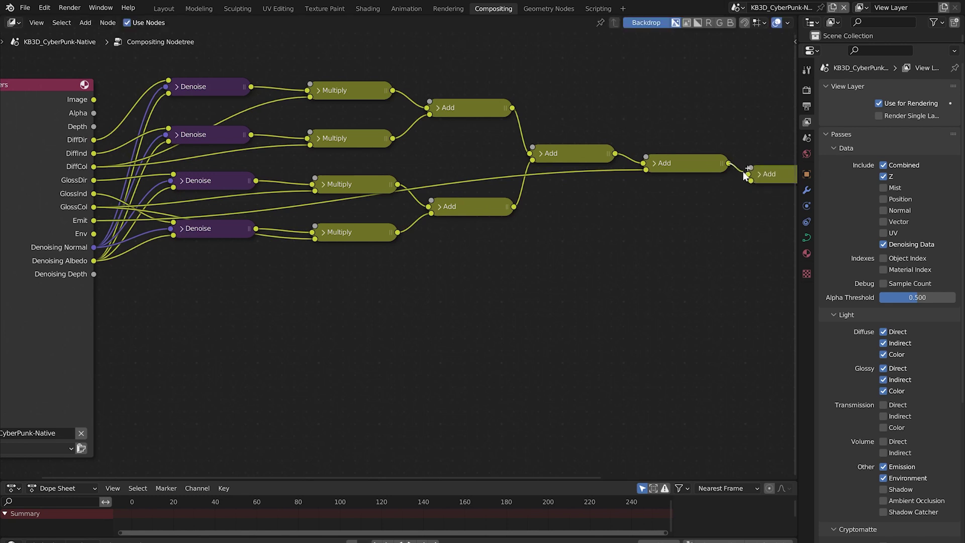
{"action": "left_click_drag", "start_coordinate": [94, 234], "coordinate": [174, 236]}
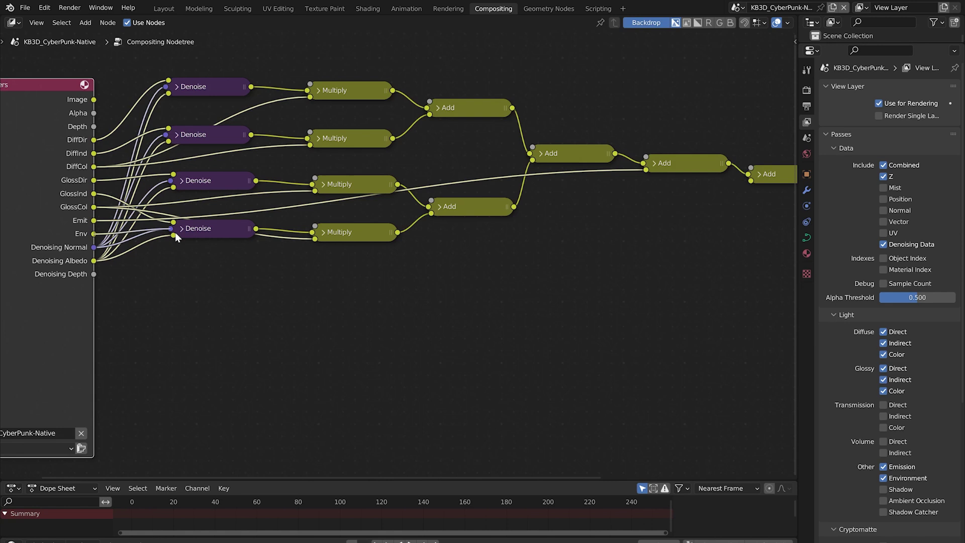
{"action": "left_click_drag", "start_coordinate": [256, 228], "coordinate": [749, 180]}
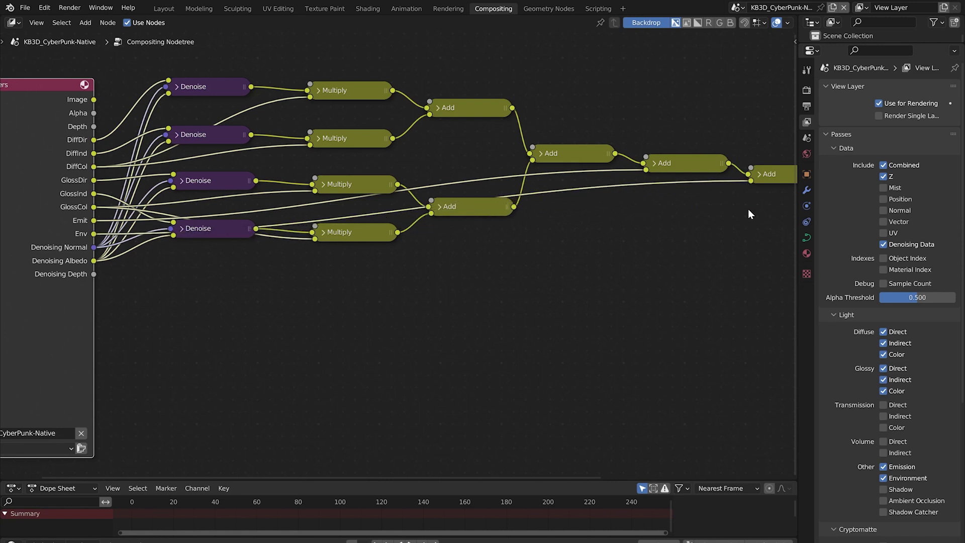
{"action": "middle_click_drag", "start_coordinate": [748, 214], "coordinate": [539, 185]}
{"action": "left_click_drag", "start_coordinate": [540, 183], "coordinate": [678, 124]}
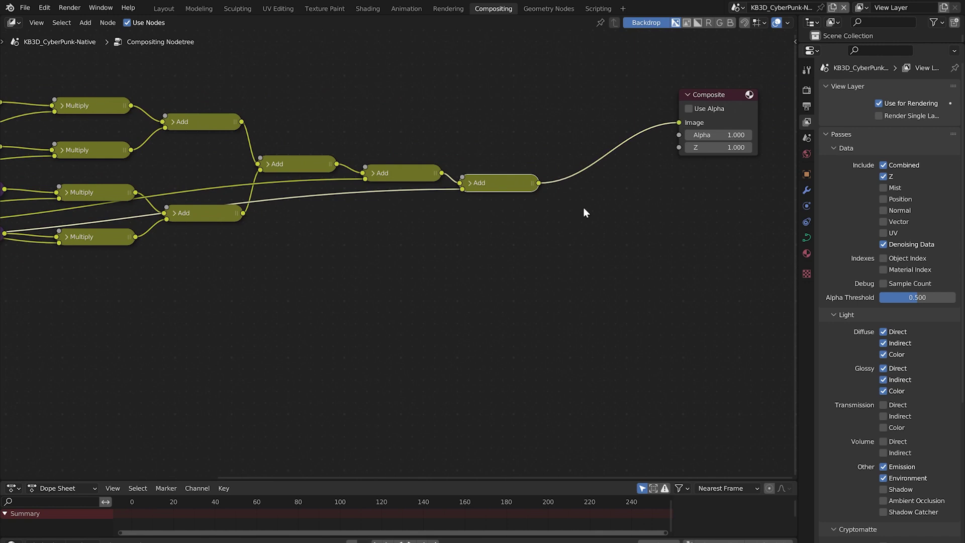
- Move the fourth Denoise node, fed by GlossInd, slightly down to clear the Env link
{"action": "scroll", "coordinate": [470, 243], "scroll_direction": "down", "scroll_amount": 2}
{"action": "middle_click_drag", "start_coordinate": [356, 271], "coordinate": [500, 246]}
{"action": "left_click_drag", "start_coordinate": [179, 213], "coordinate": [178, 229]}
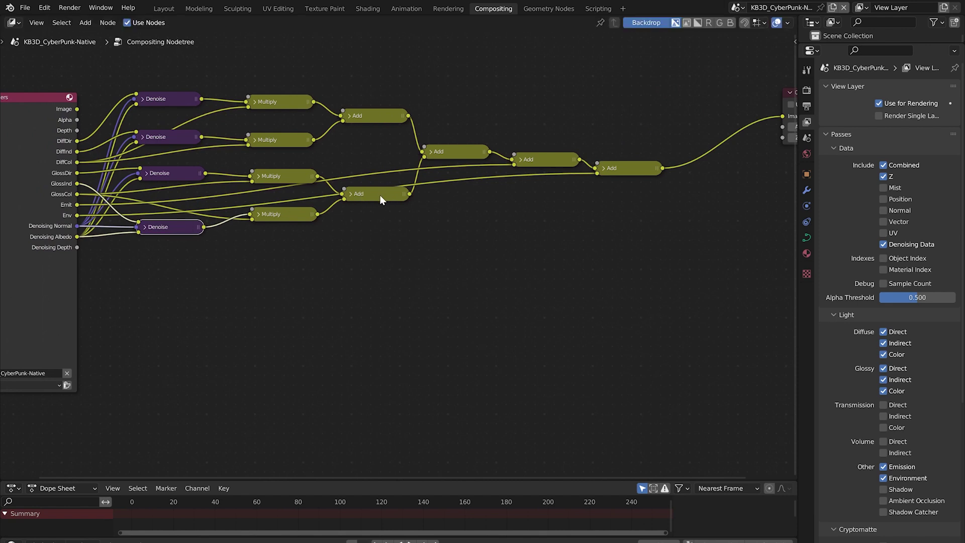